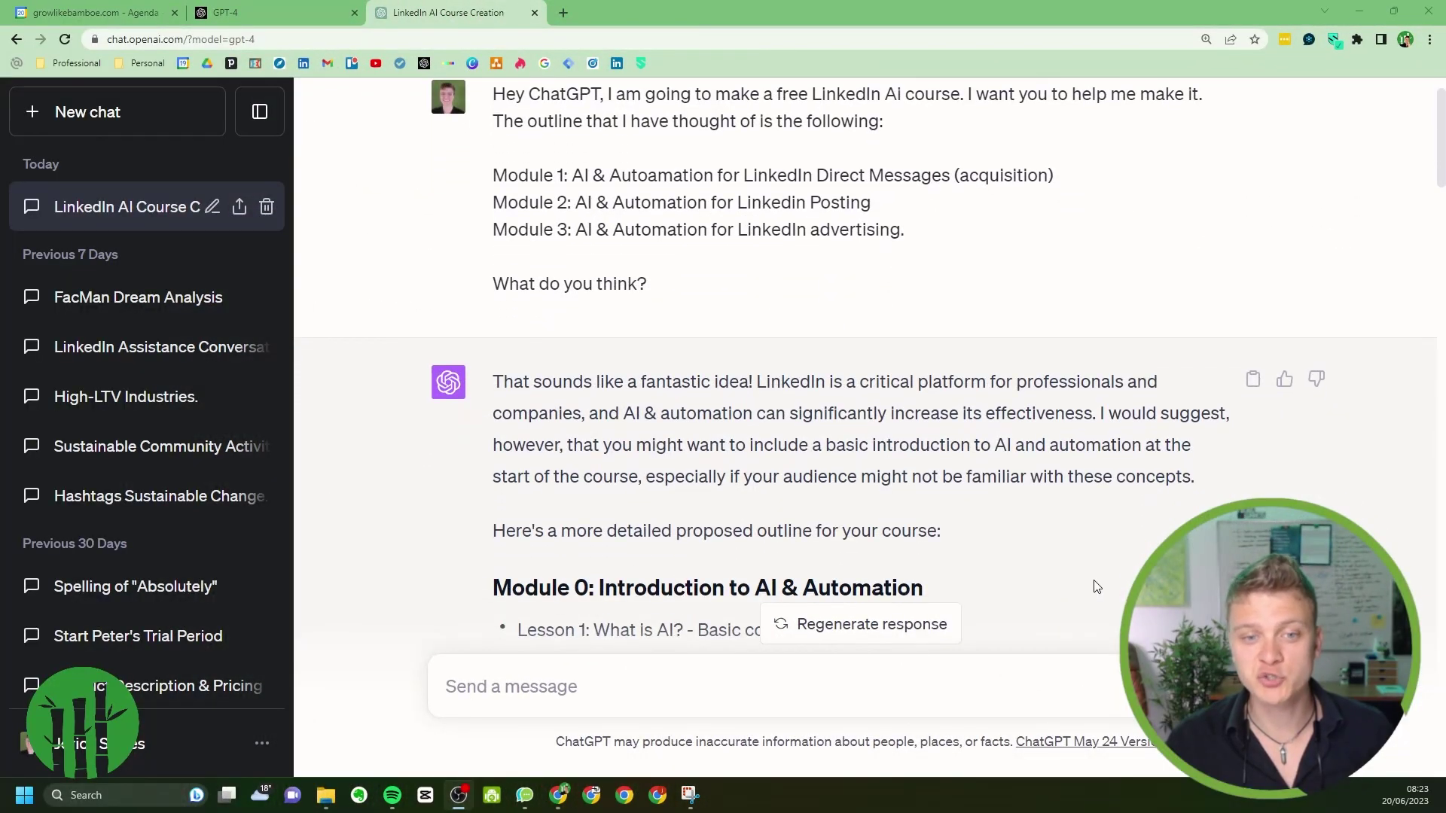
scroll(1097, 587, down, 4)
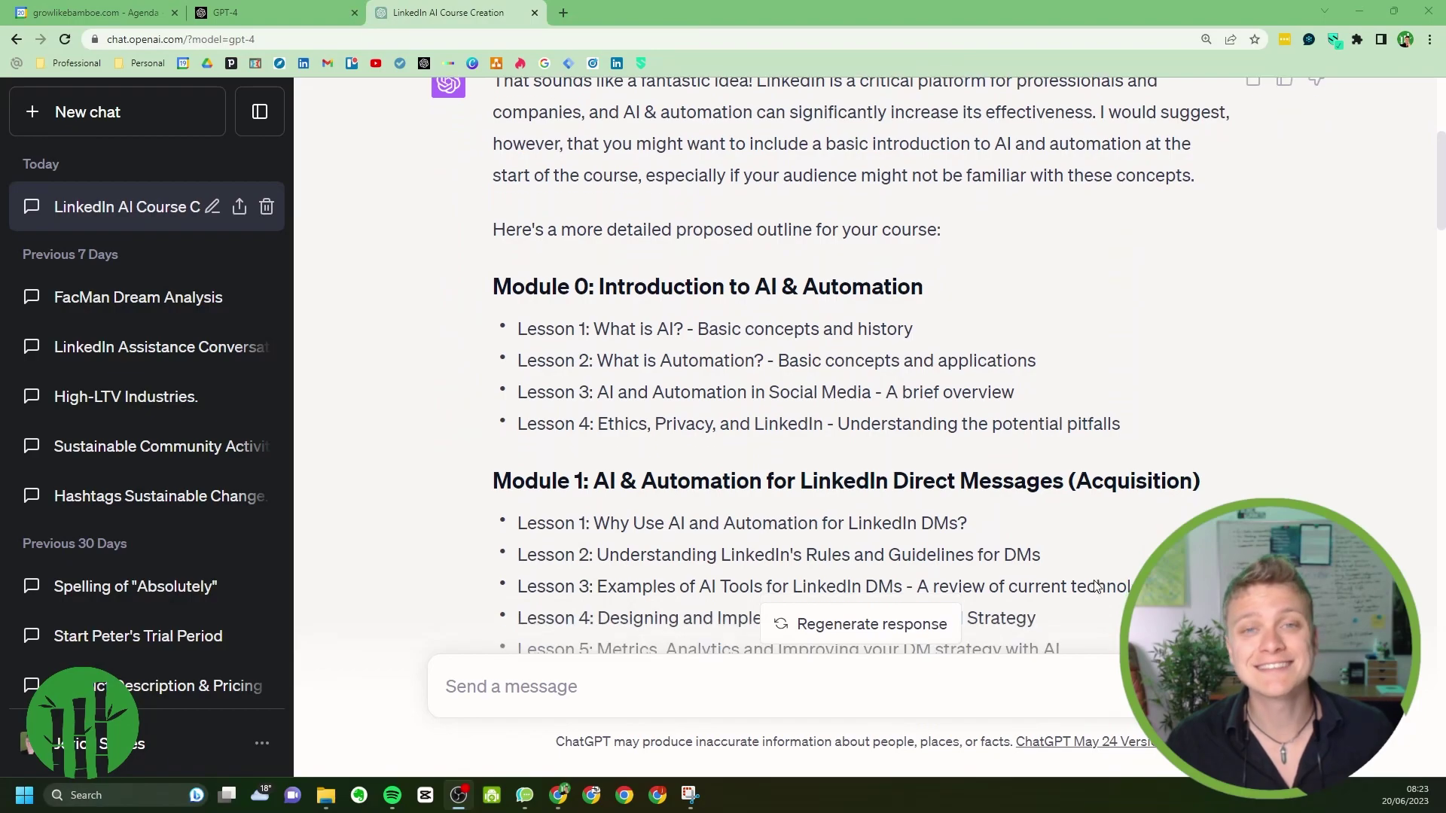
scroll(1096, 587, down, 1)
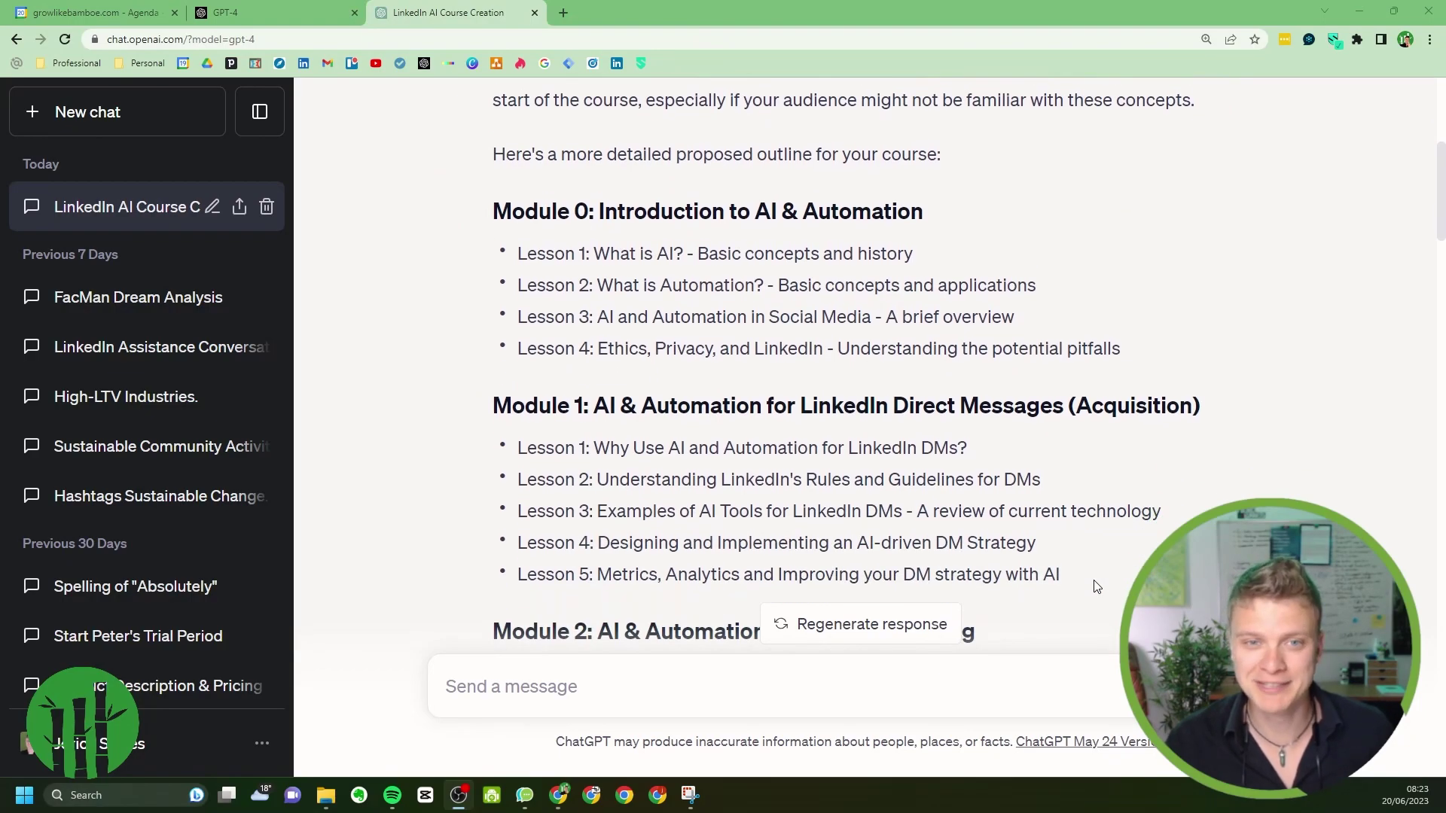
scroll(1096, 586, down, 1)
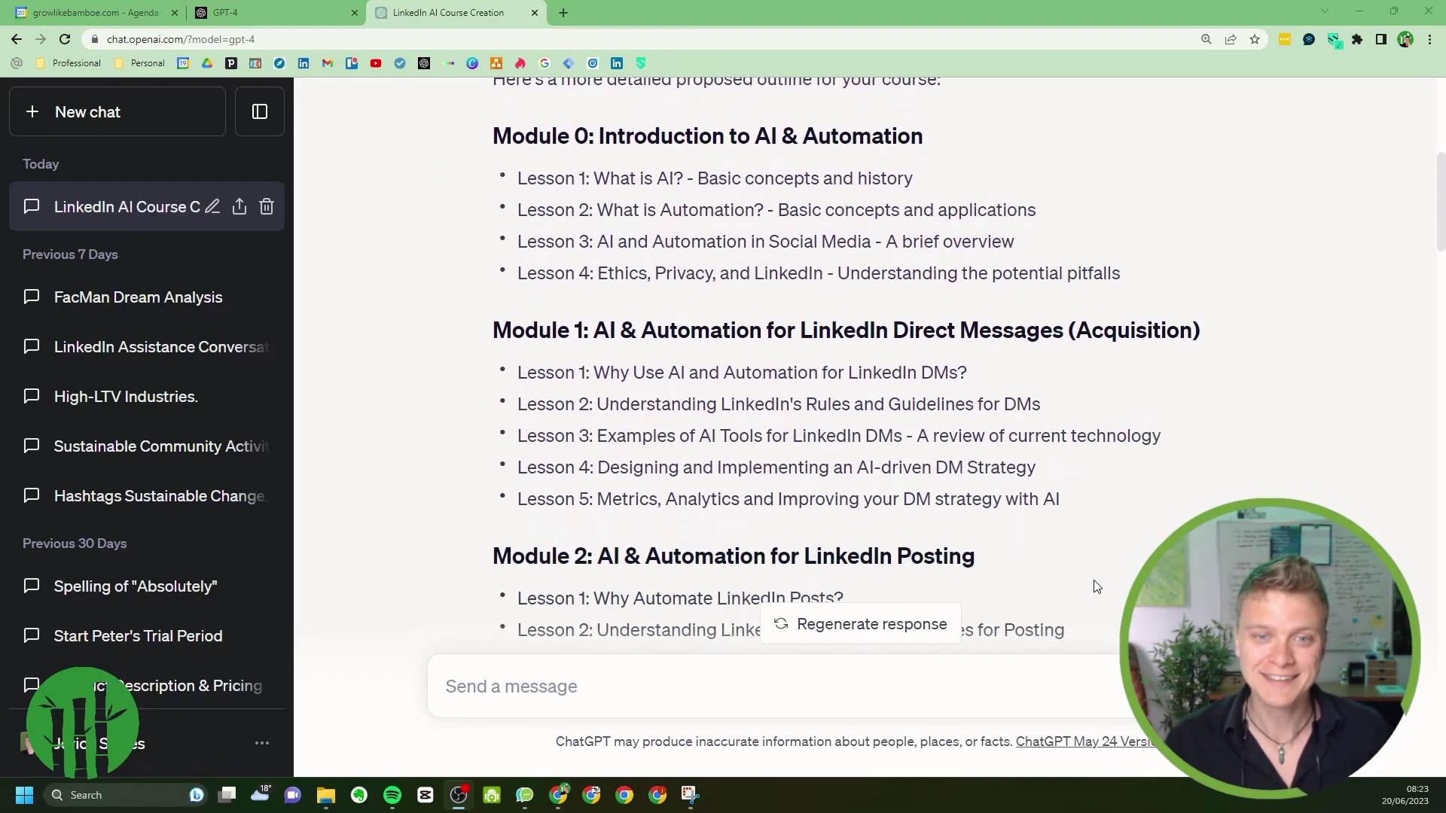
scroll(1097, 587, down, 6)
scroll(1097, 586, up, 4)
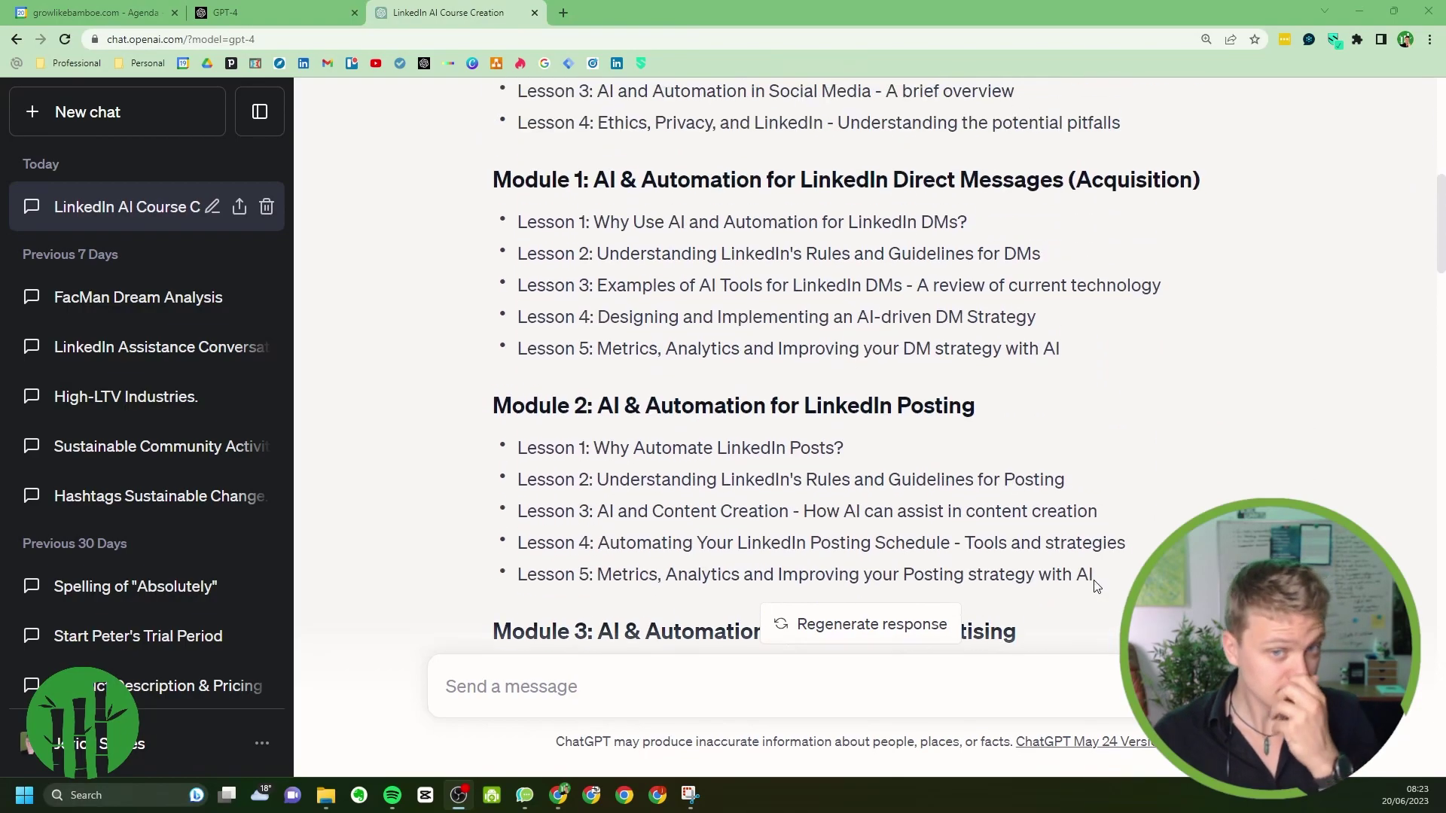
scroll(1096, 587, up, 6)
scroll(709, 390, down, 1)
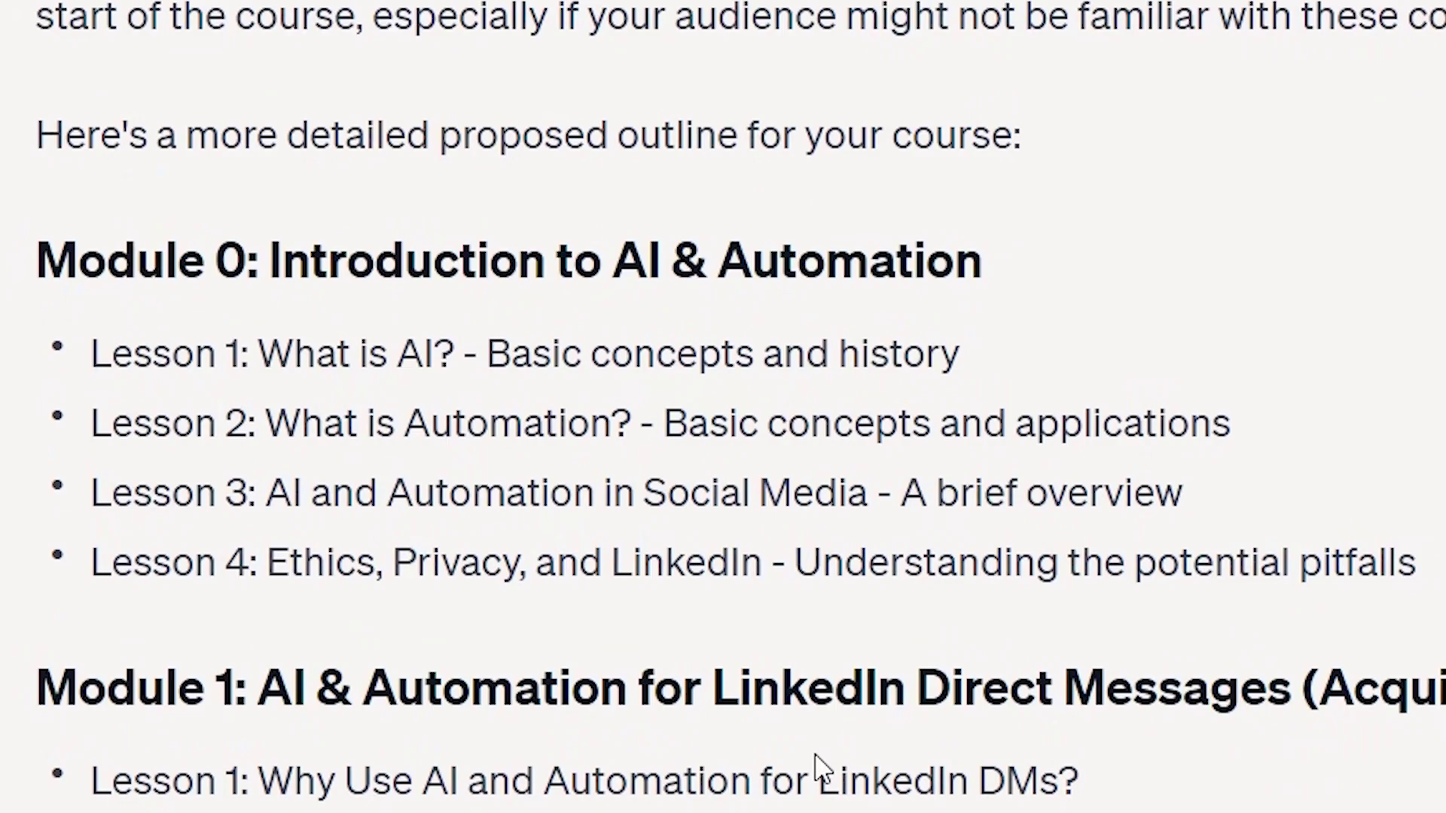
scroll(817, 764, down, 3)
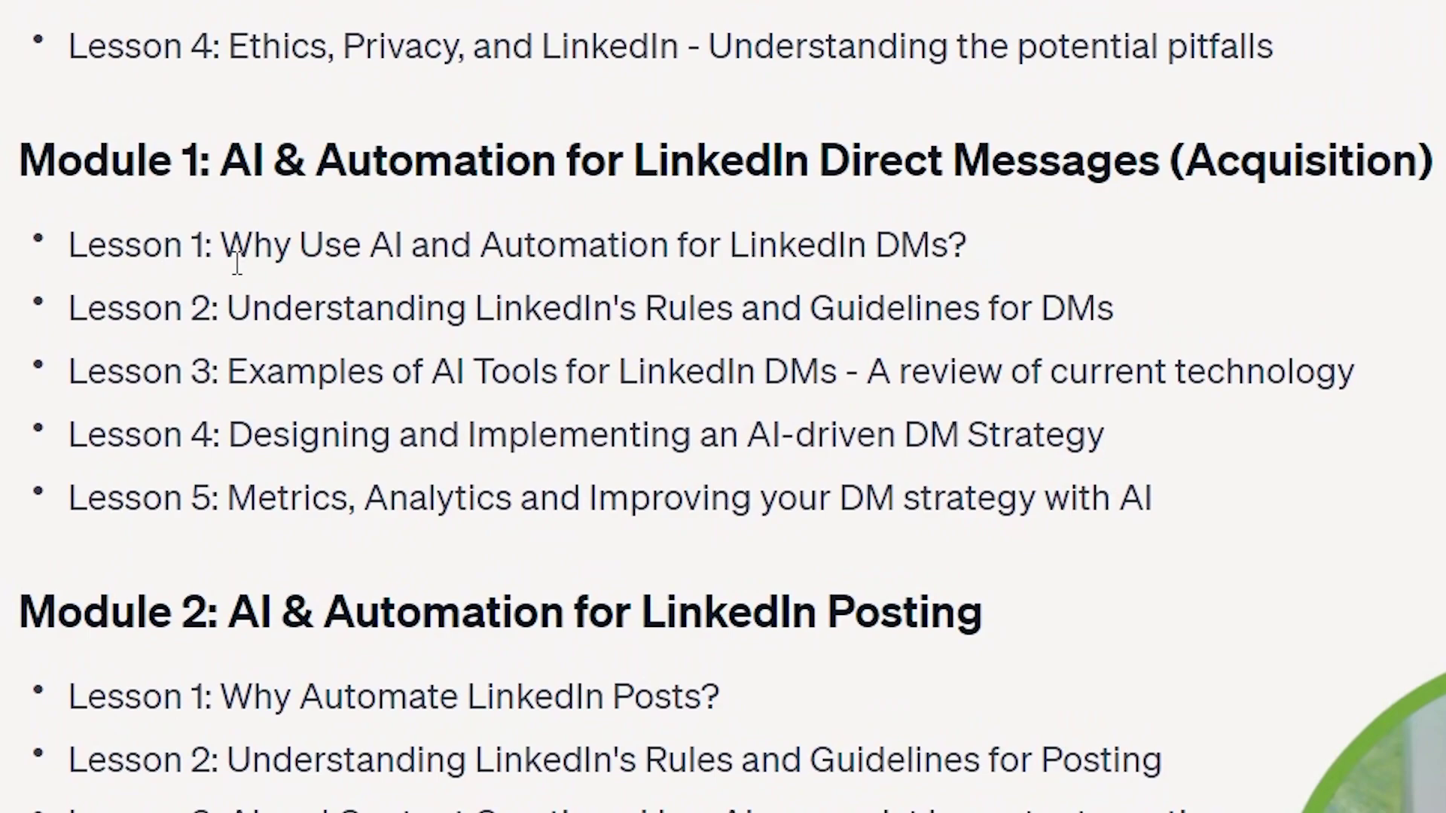
scroll(237, 263, down, 3)
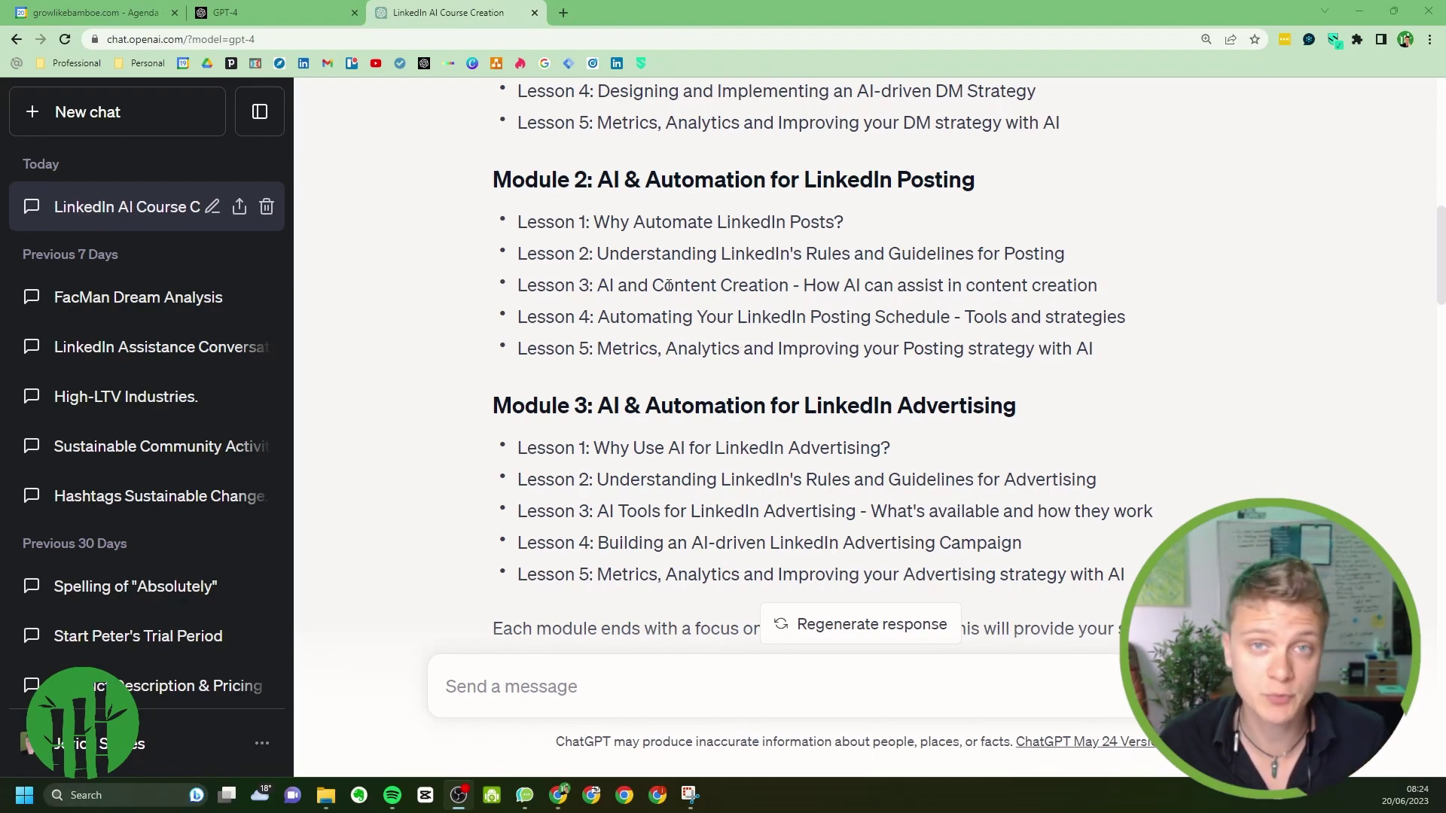
scroll(662, 309, down, 1)
scroll(662, 307, up, 3)
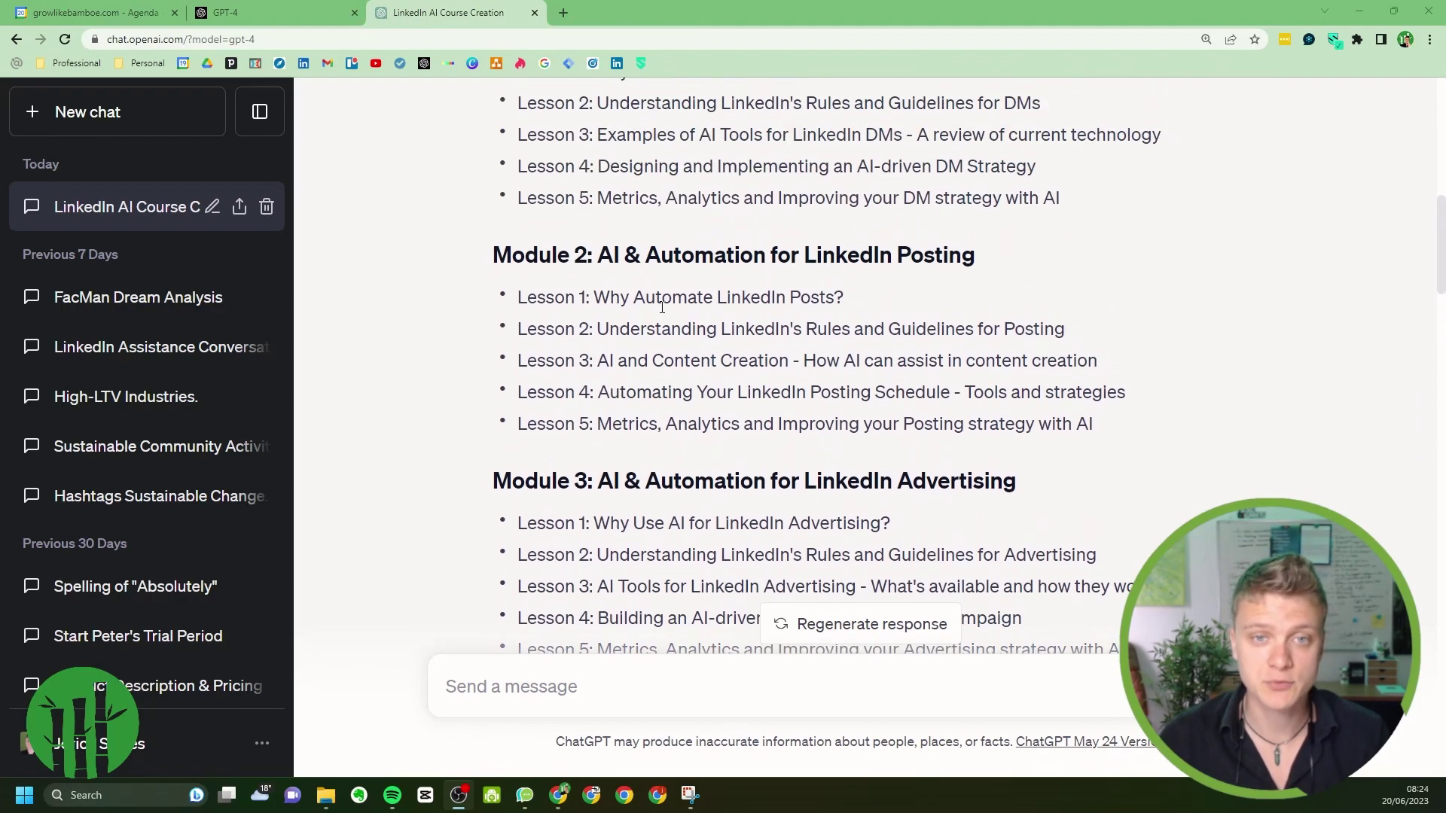
scroll(662, 307, up, 2)
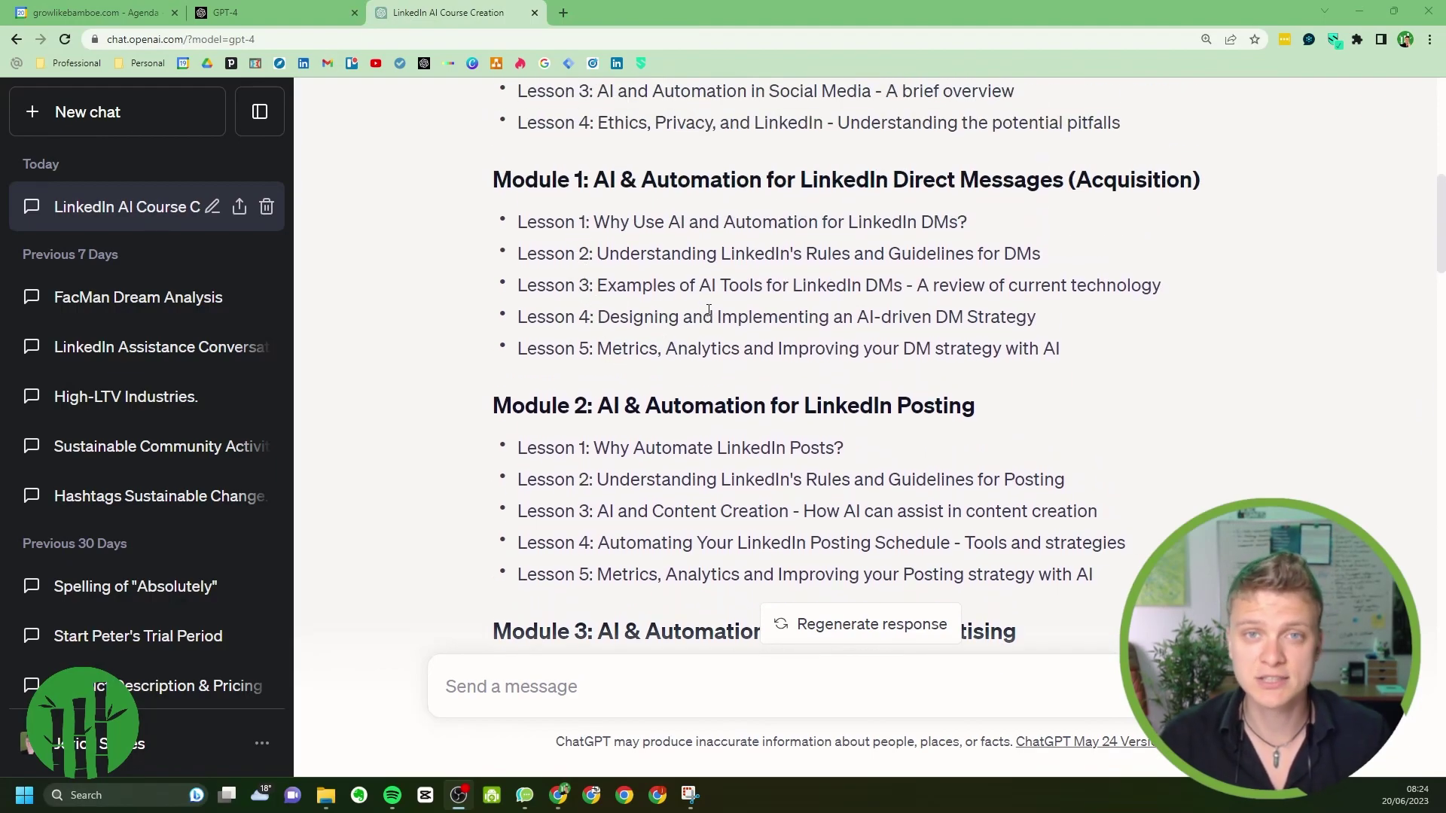
scroll(708, 310, down, 4)
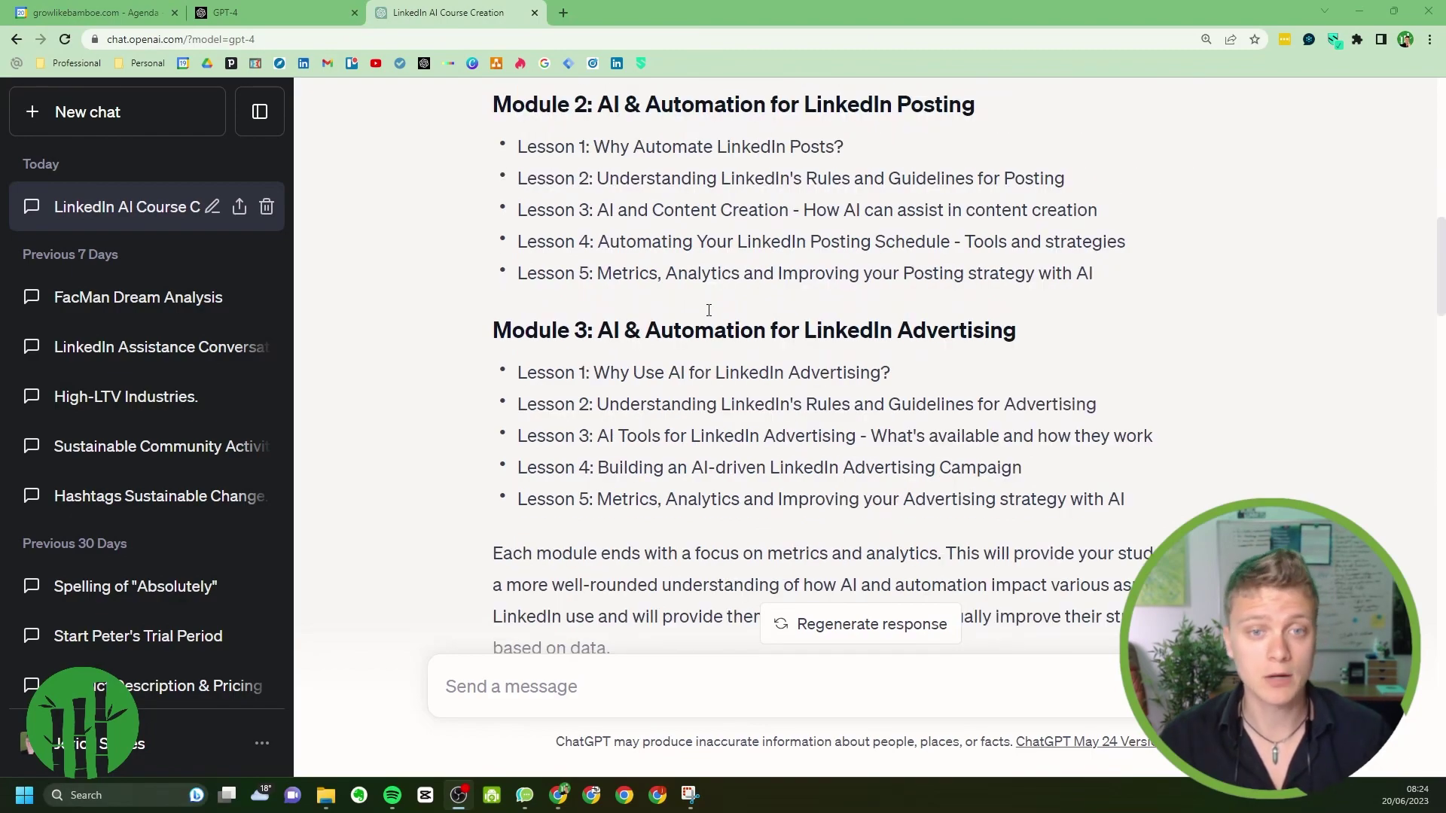
scroll(709, 309, down, 1)
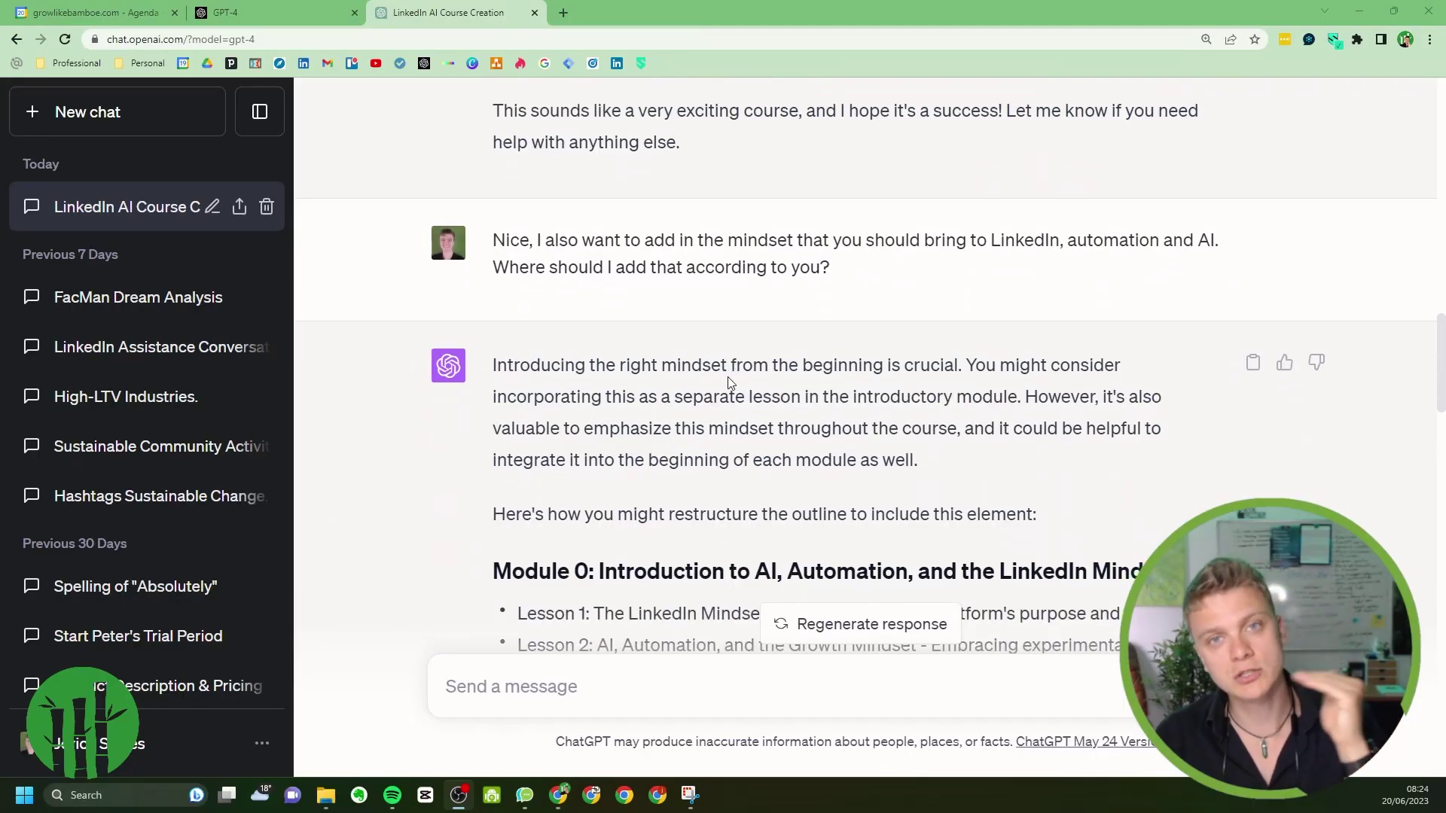
scroll(728, 382, down, 1)
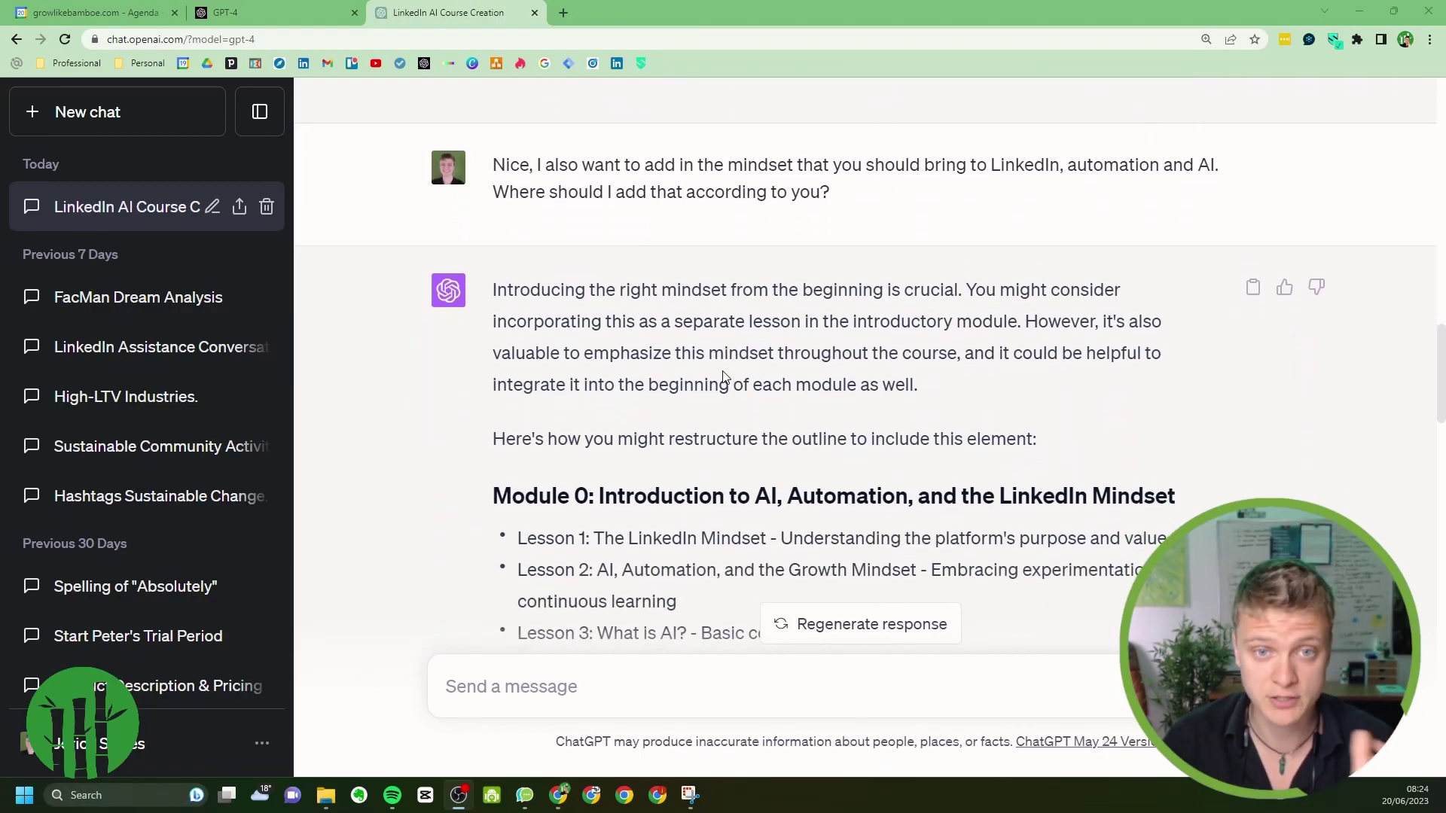
scroll(722, 376, up, 2)
scroll(615, 316, up, 1)
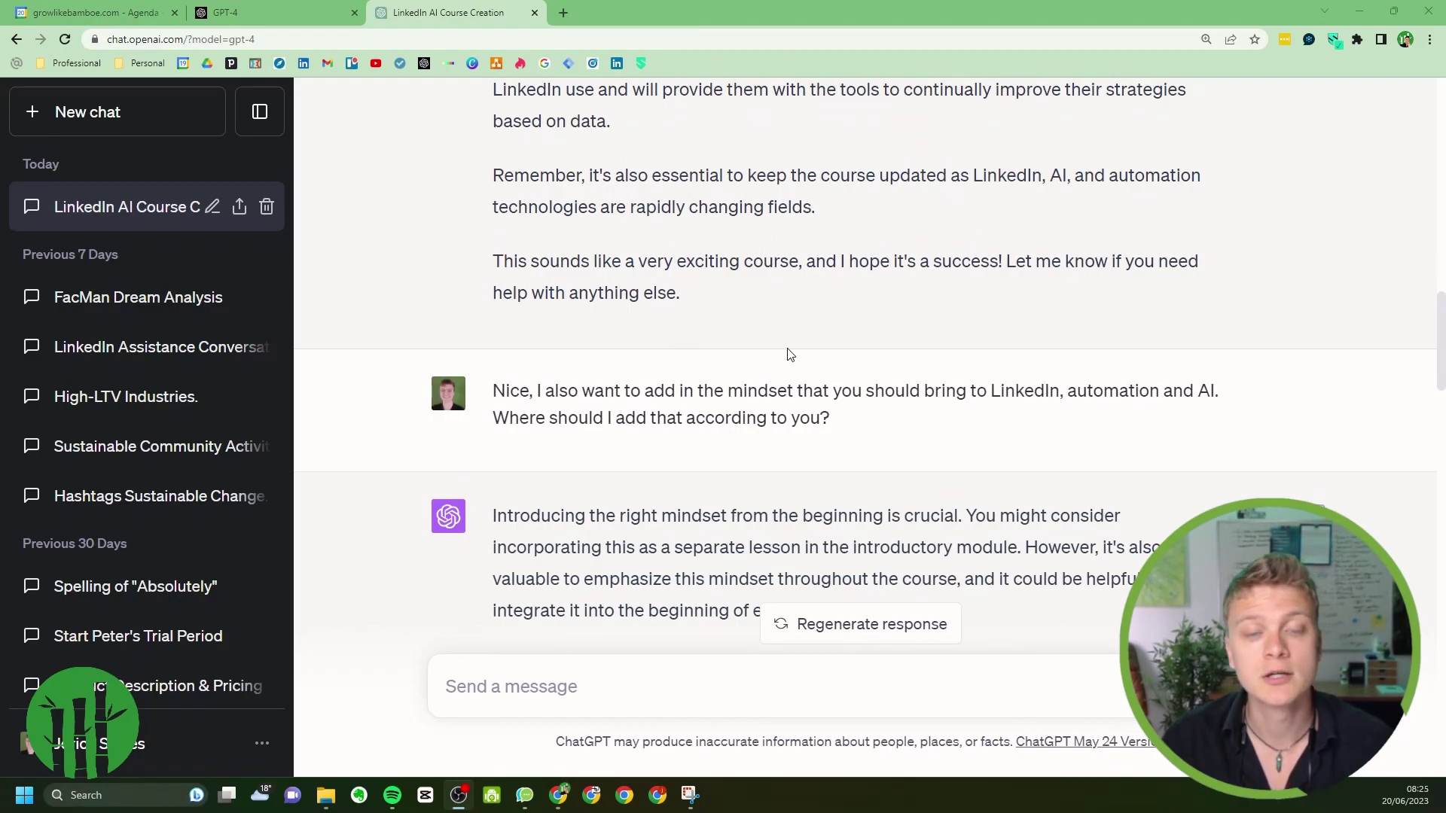
scroll(788, 350, down, 5)
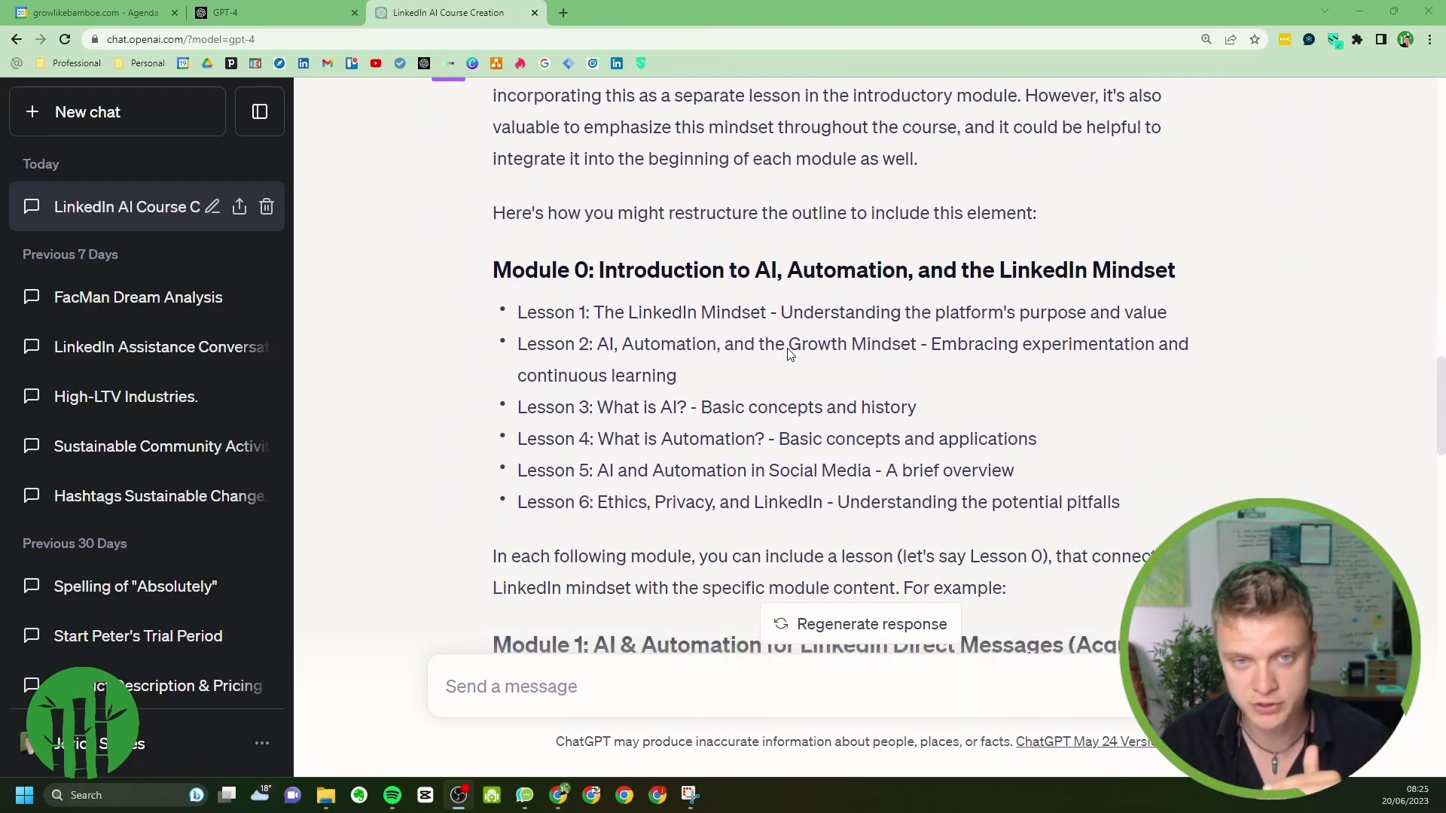
scroll(788, 352, down, 1)
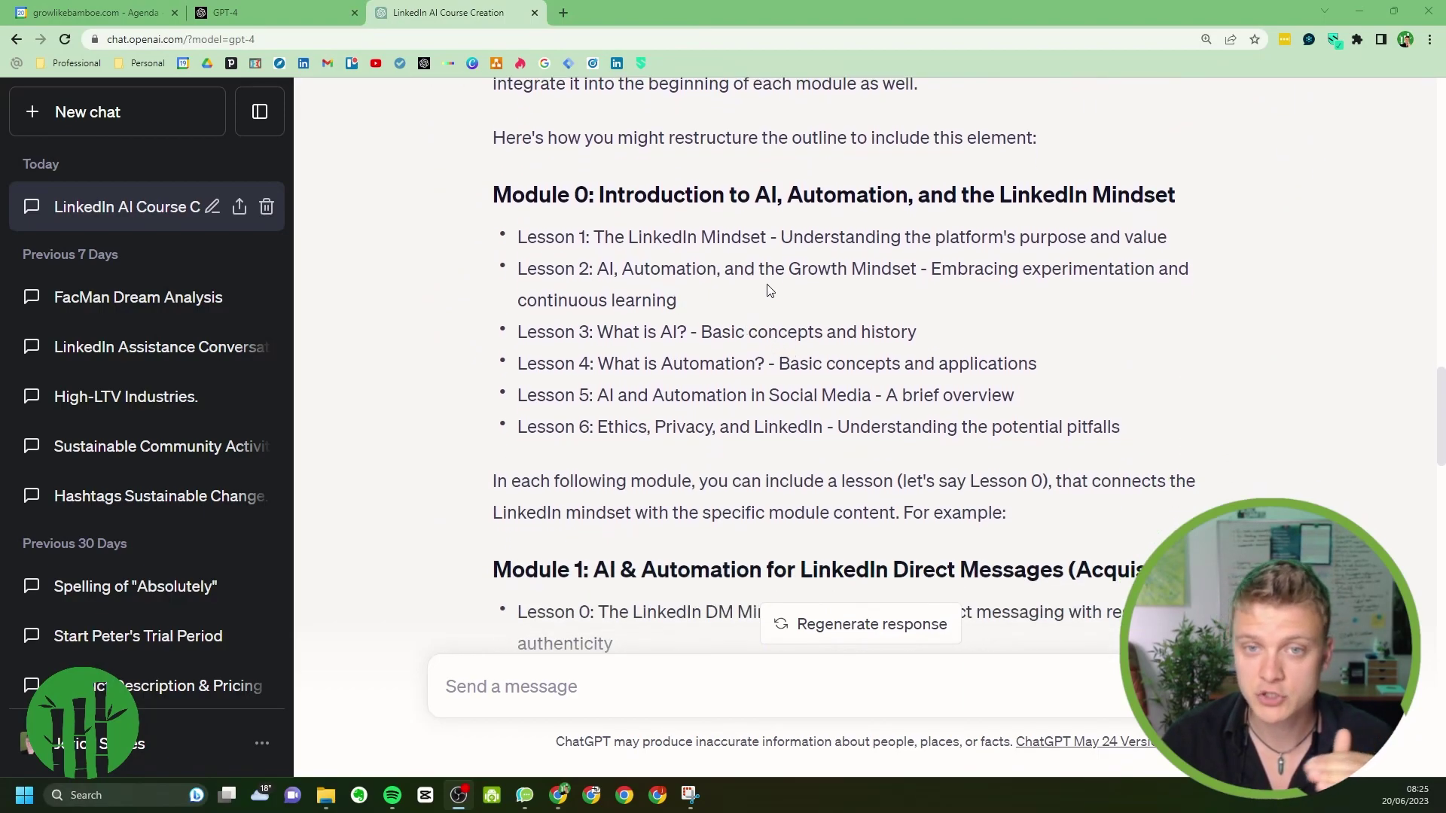
scroll(700, 229, down, 1)
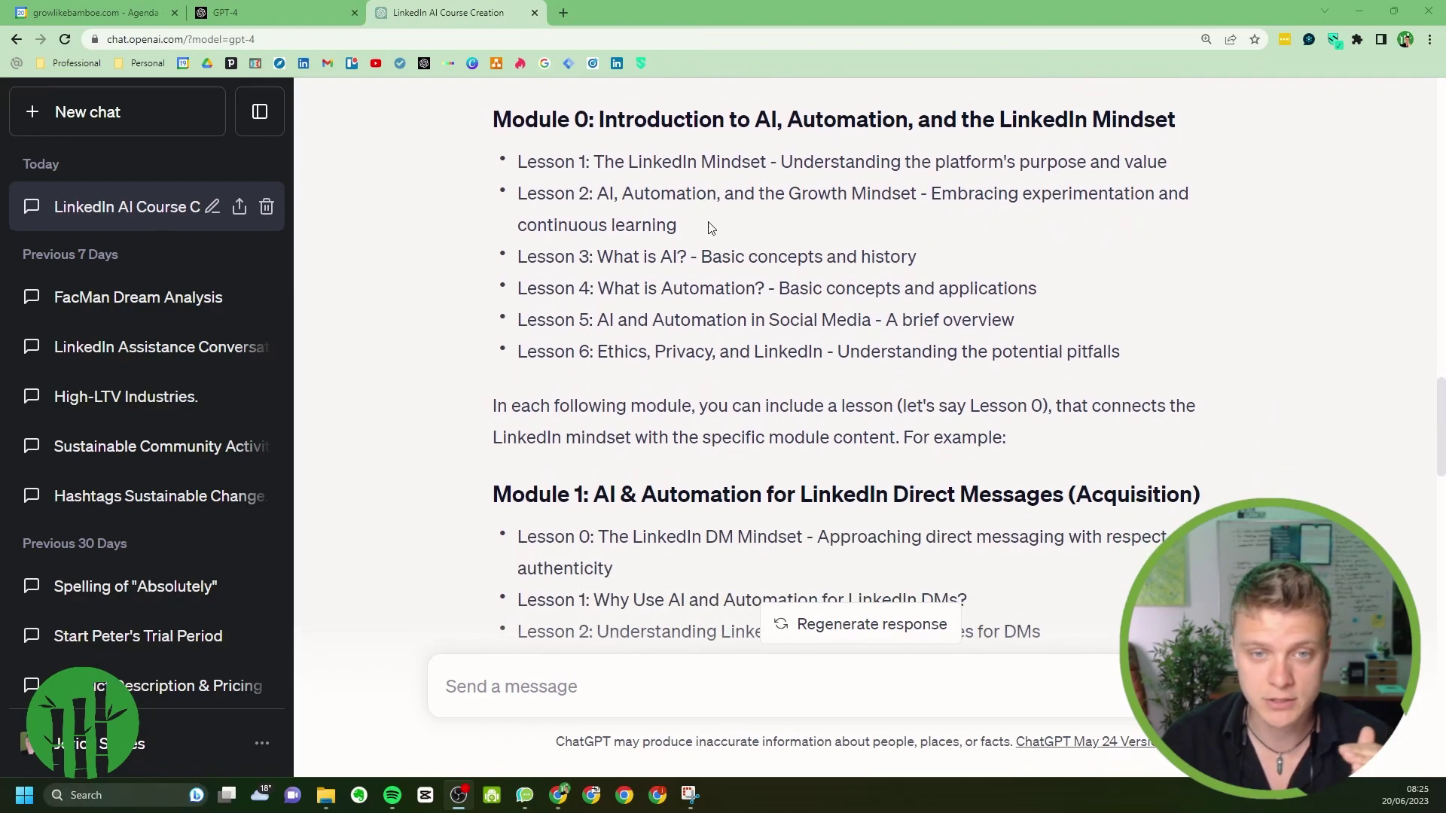
scroll(712, 226, down, 1)
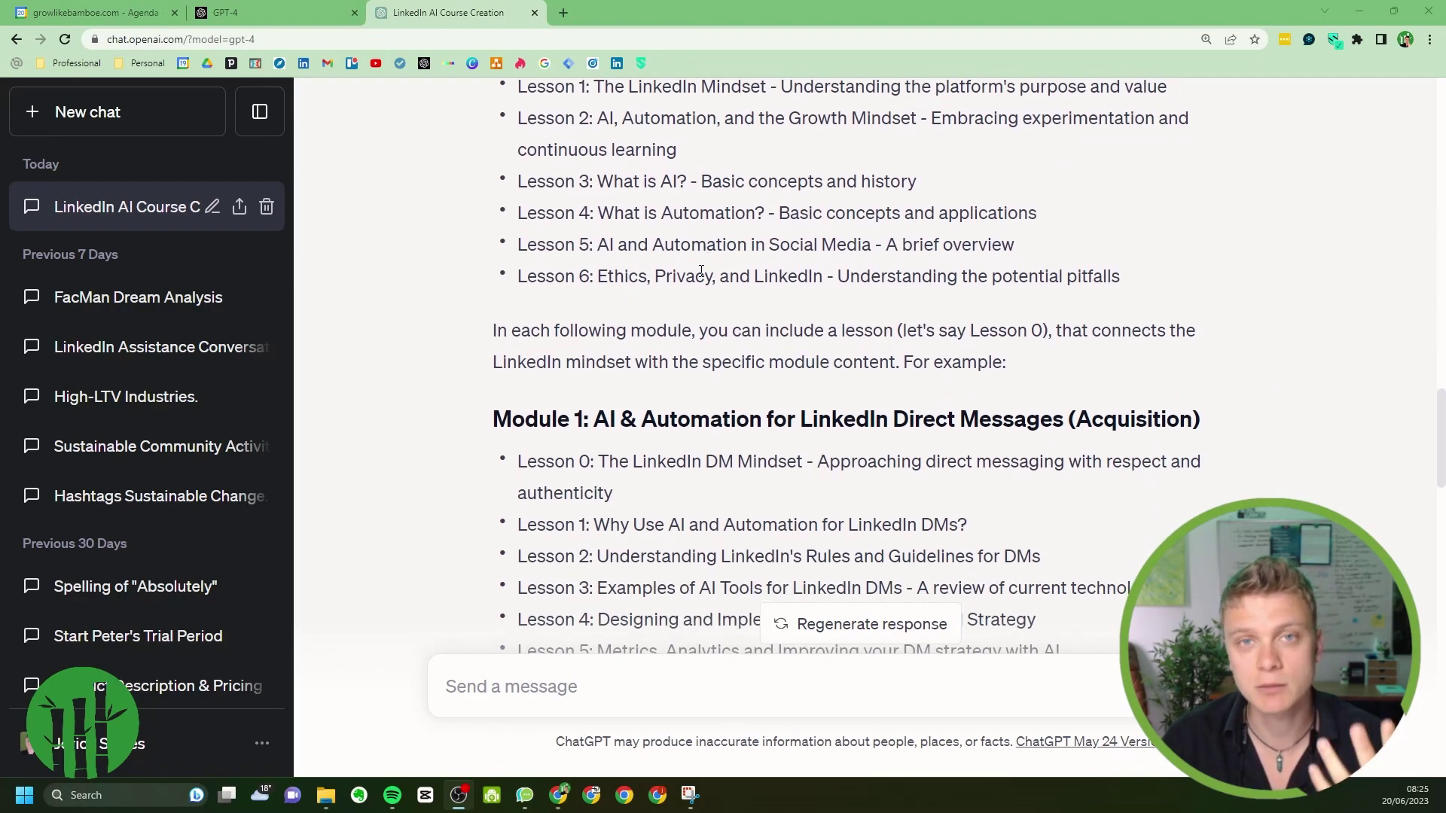
scroll(695, 269, down, 1)
scroll(695, 270, down, 2)
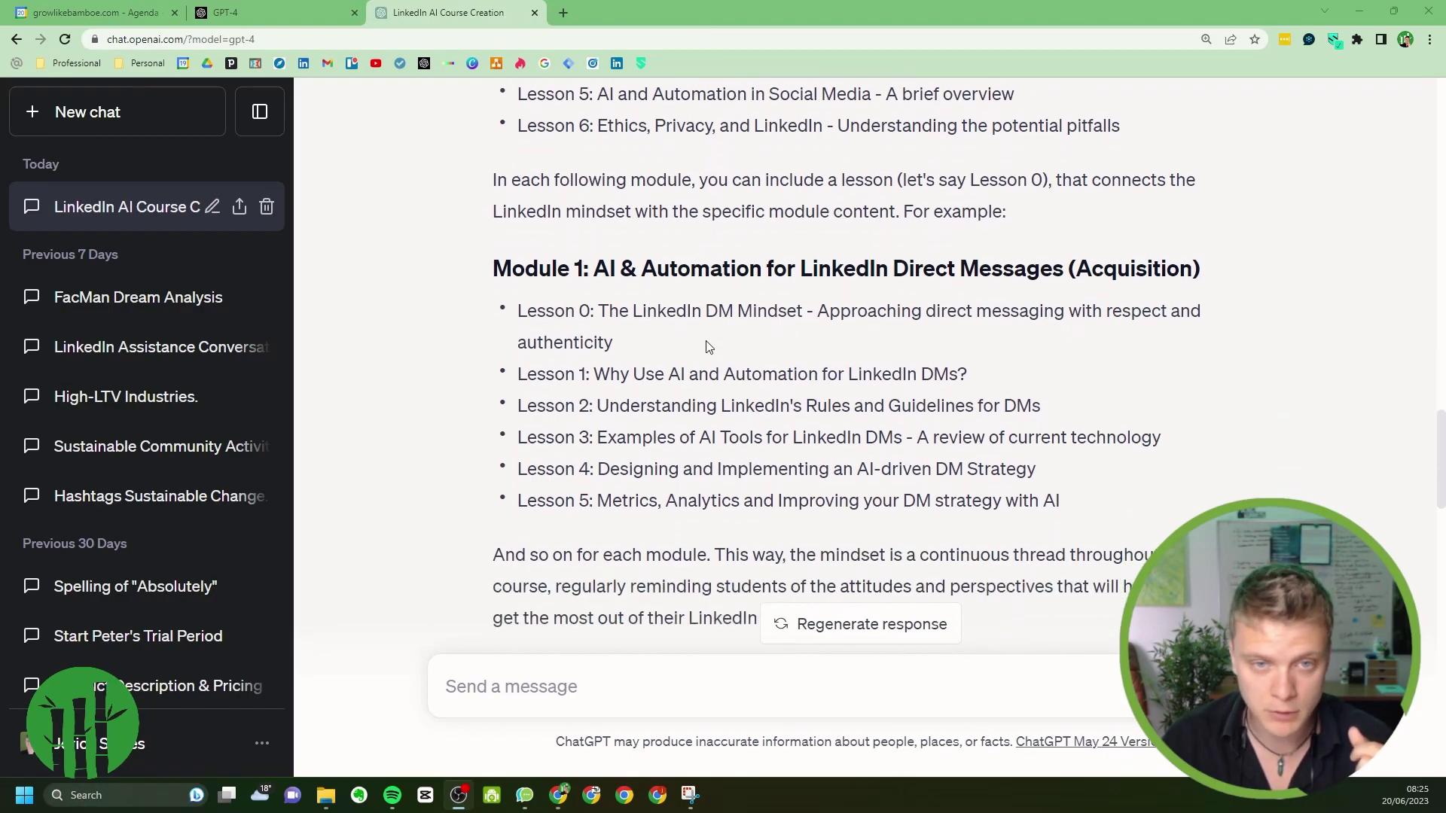
scroll(705, 342, down, 2)
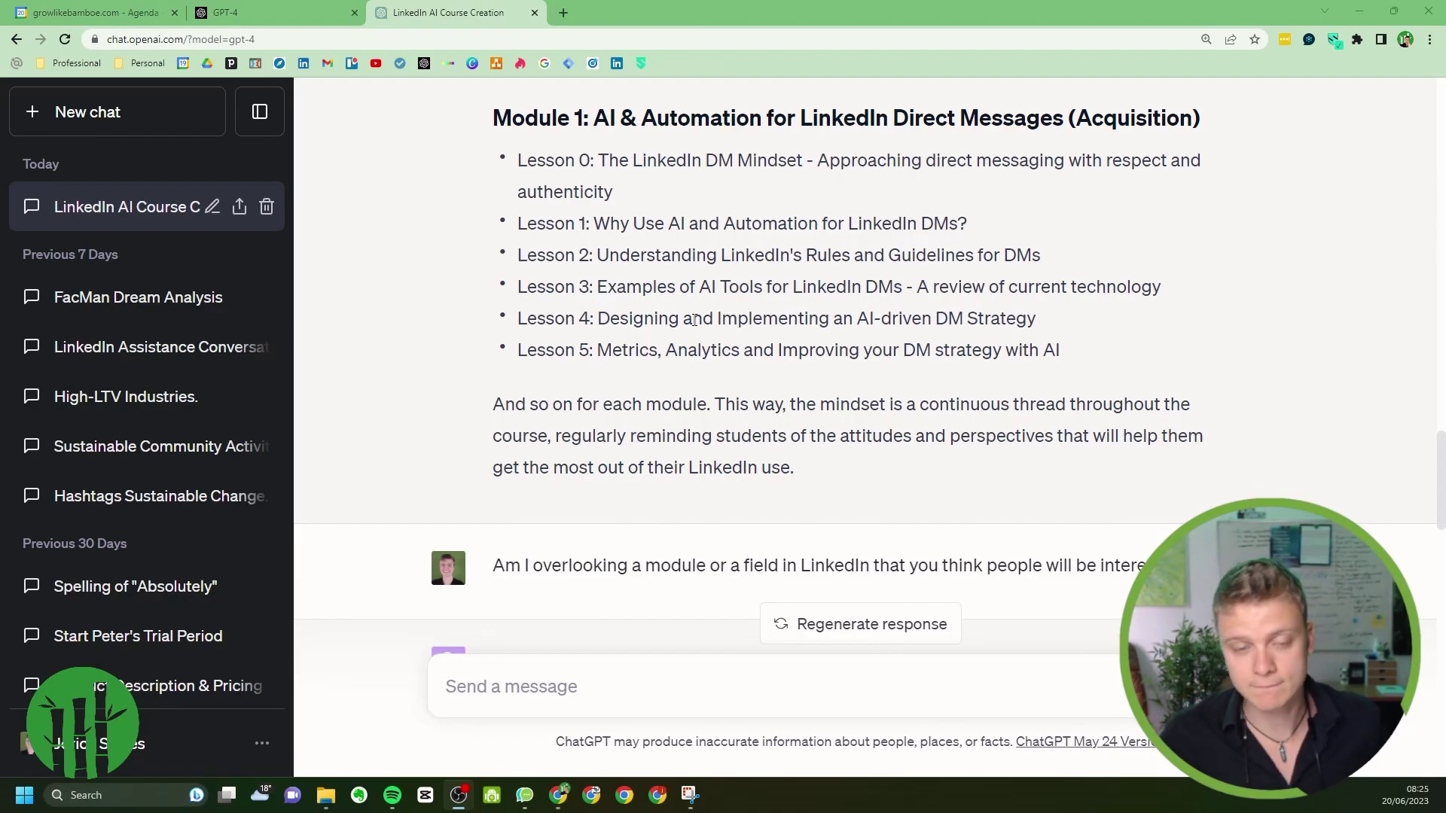
scroll(694, 321, down, 2)
scroll(687, 322, down, 1)
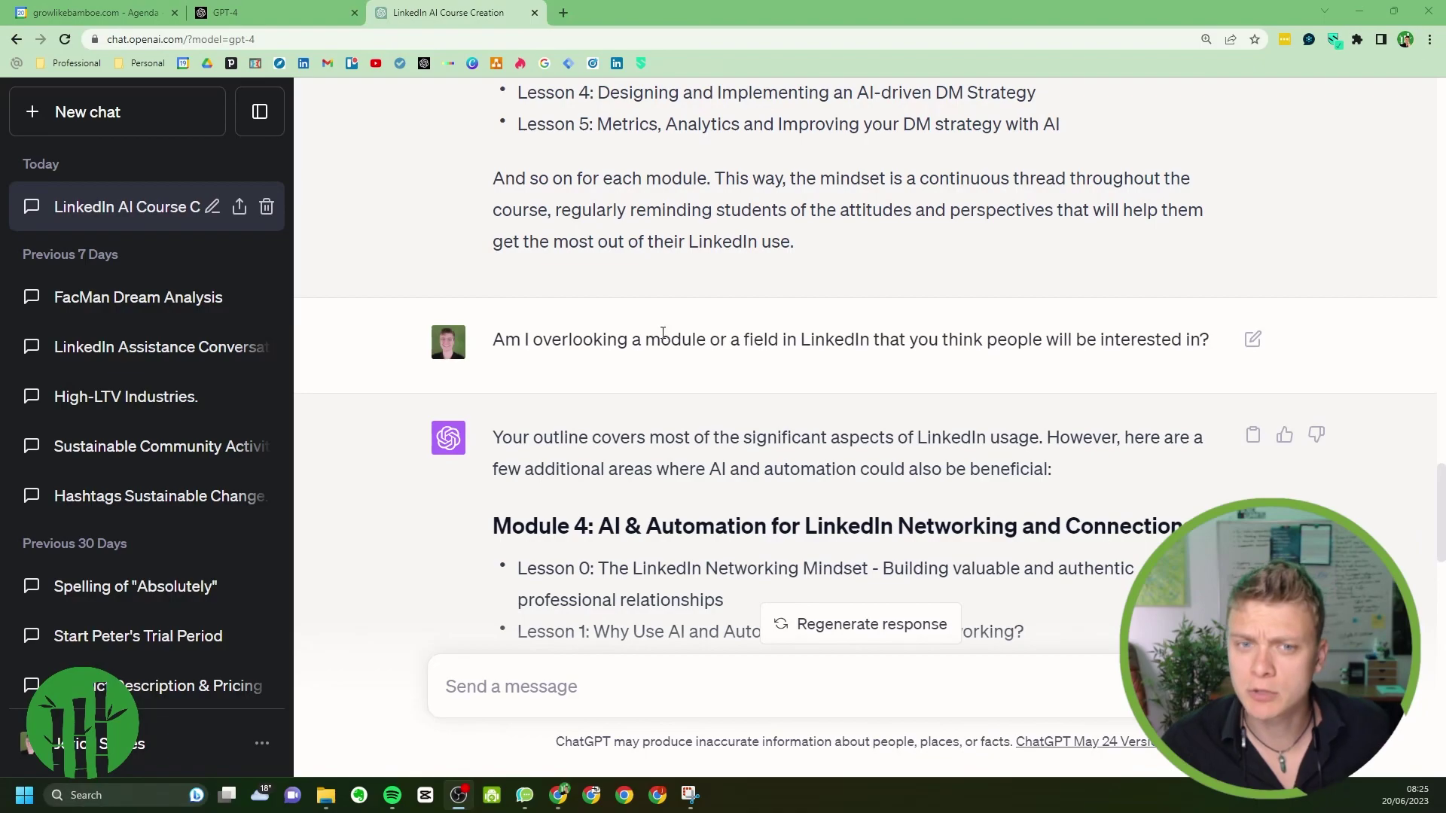
scroll(670, 334, down, 1)
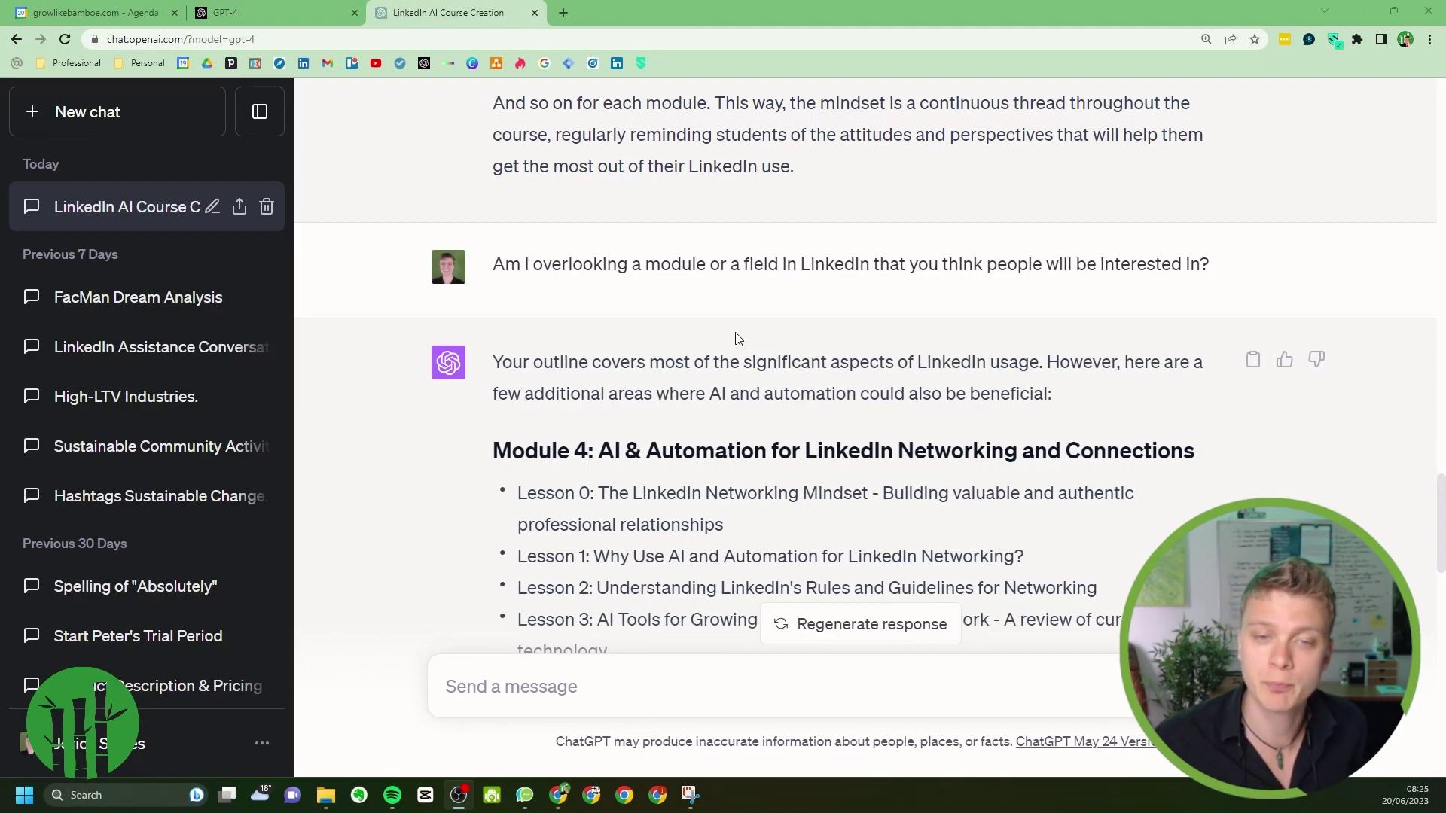
scroll(737, 338, down, 2)
scroll(708, 277, down, 1)
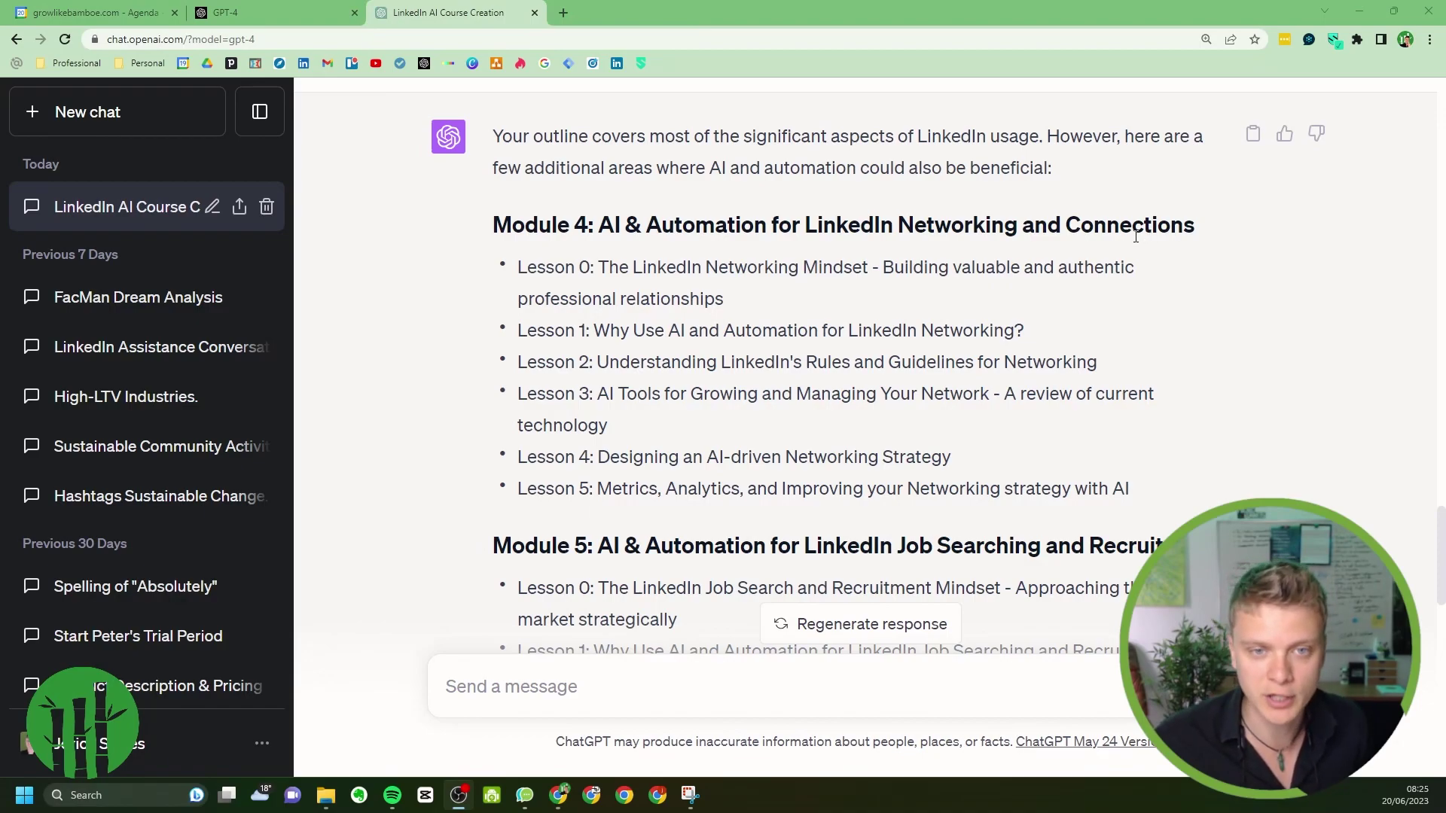
scroll(1145, 239, down, 2)
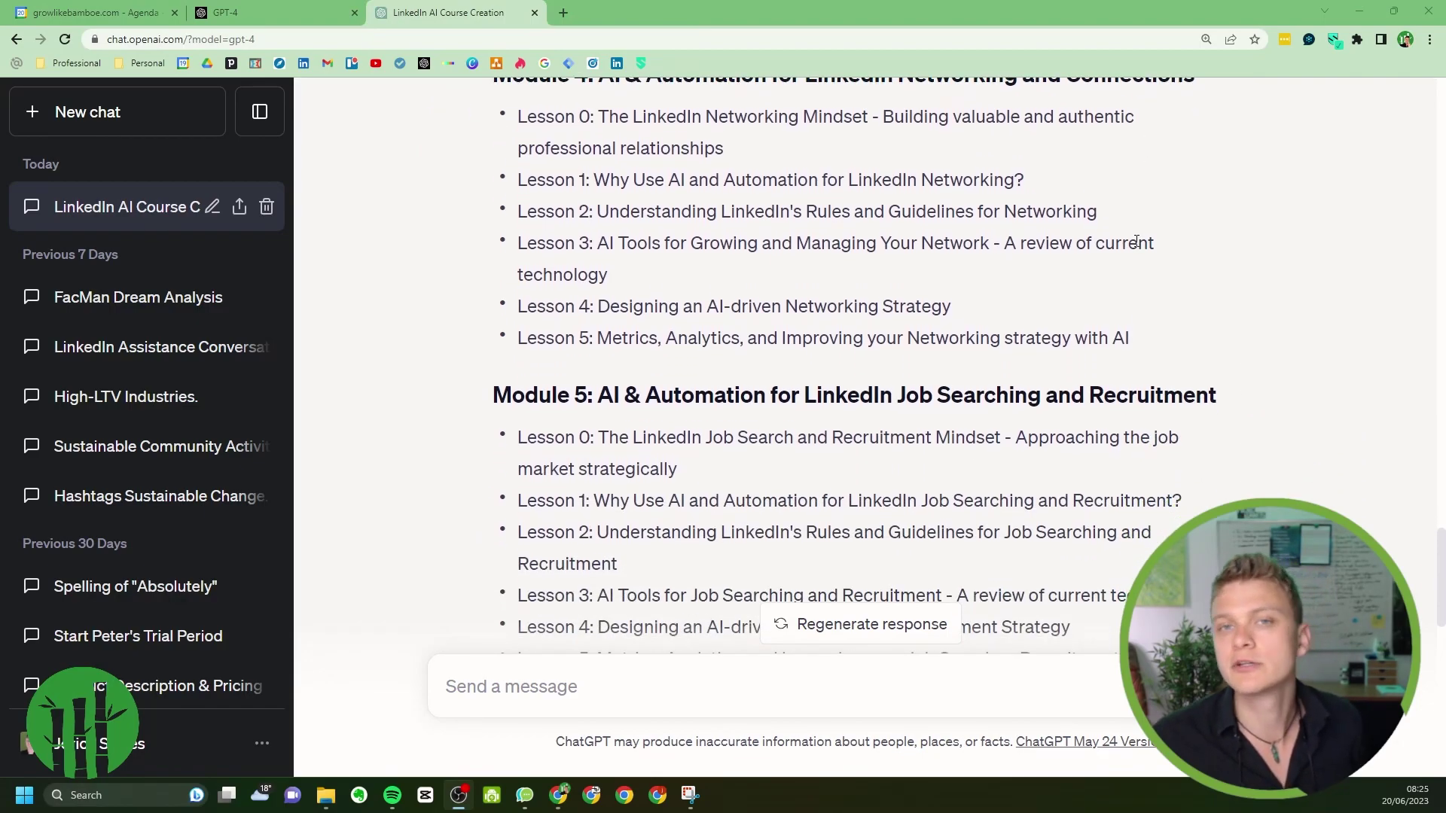
scroll(783, 301, up, 2)
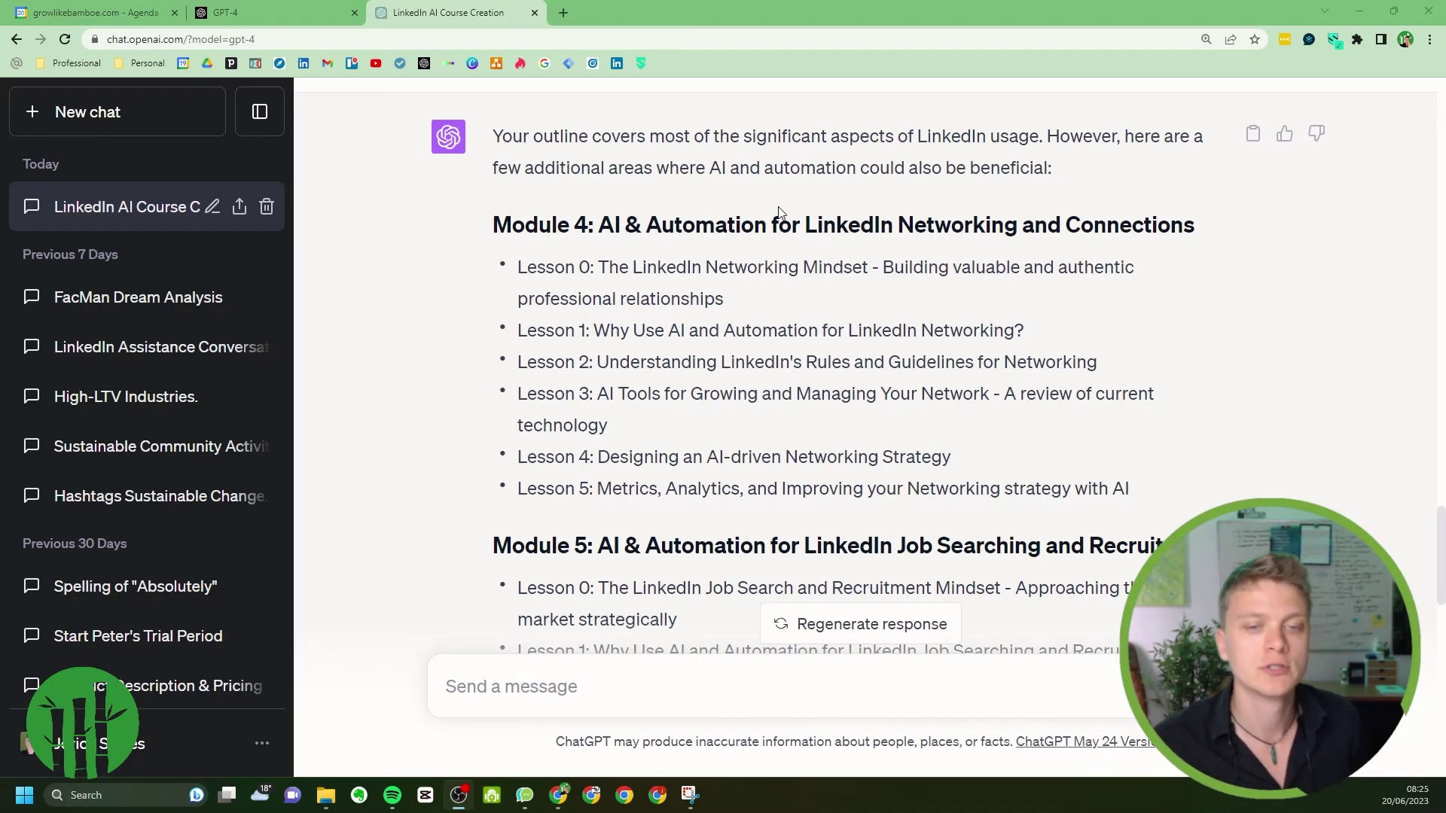
scroll(780, 226, down, 3)
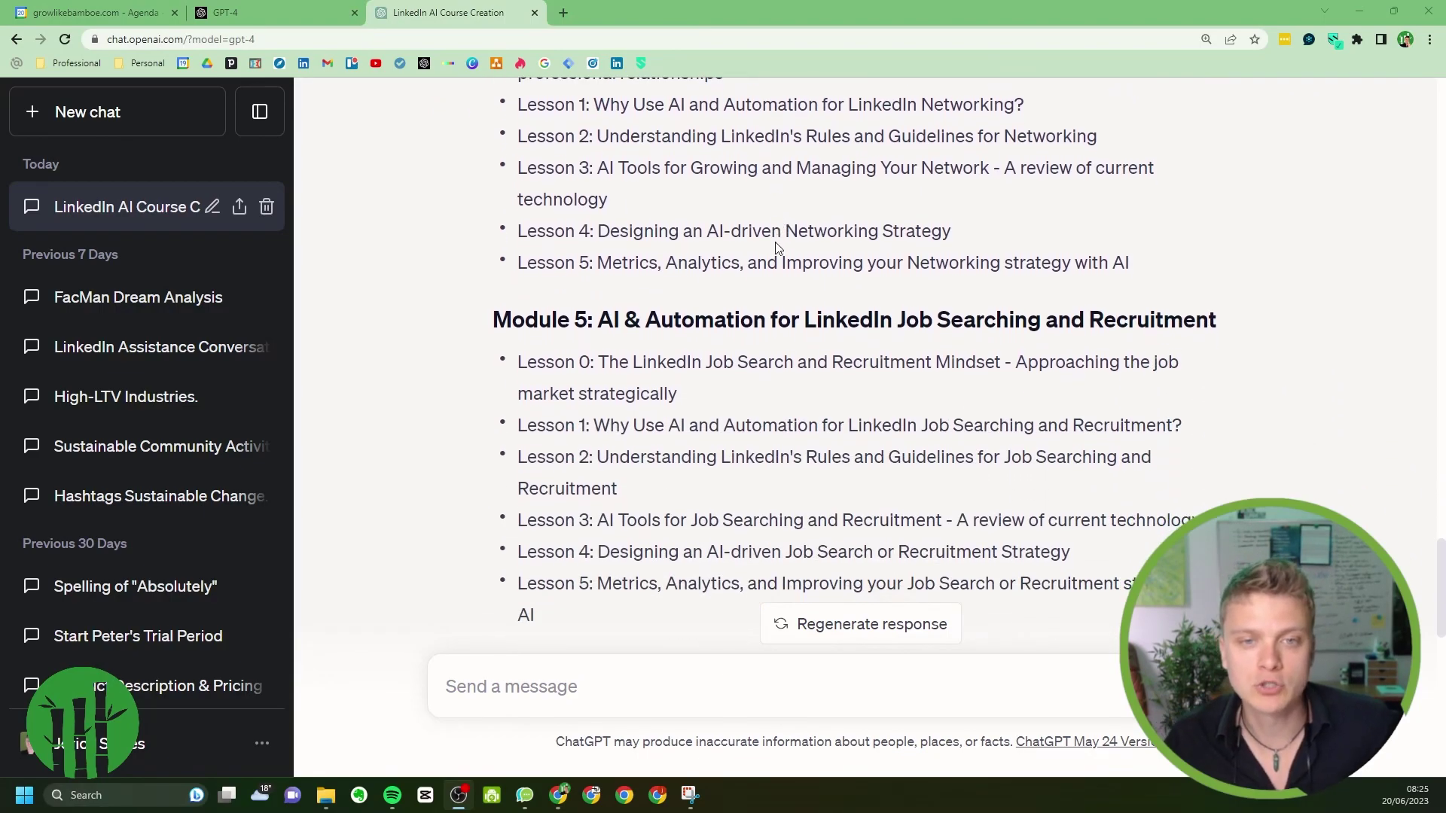
scroll(778, 249, down, 1)
drag(493, 244, 820, 535)
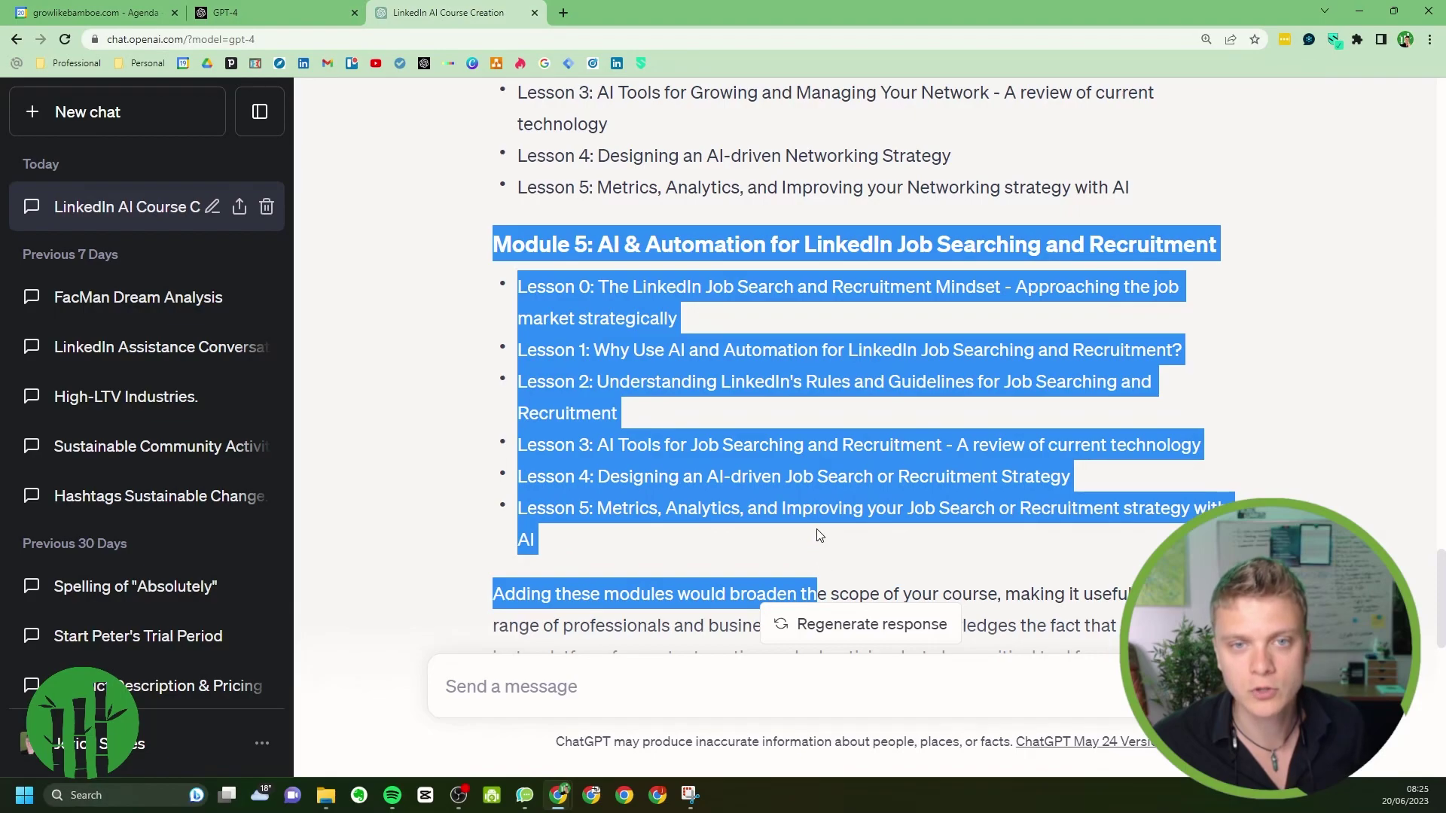
click(820, 535)
scroll(815, 527, up, 1)
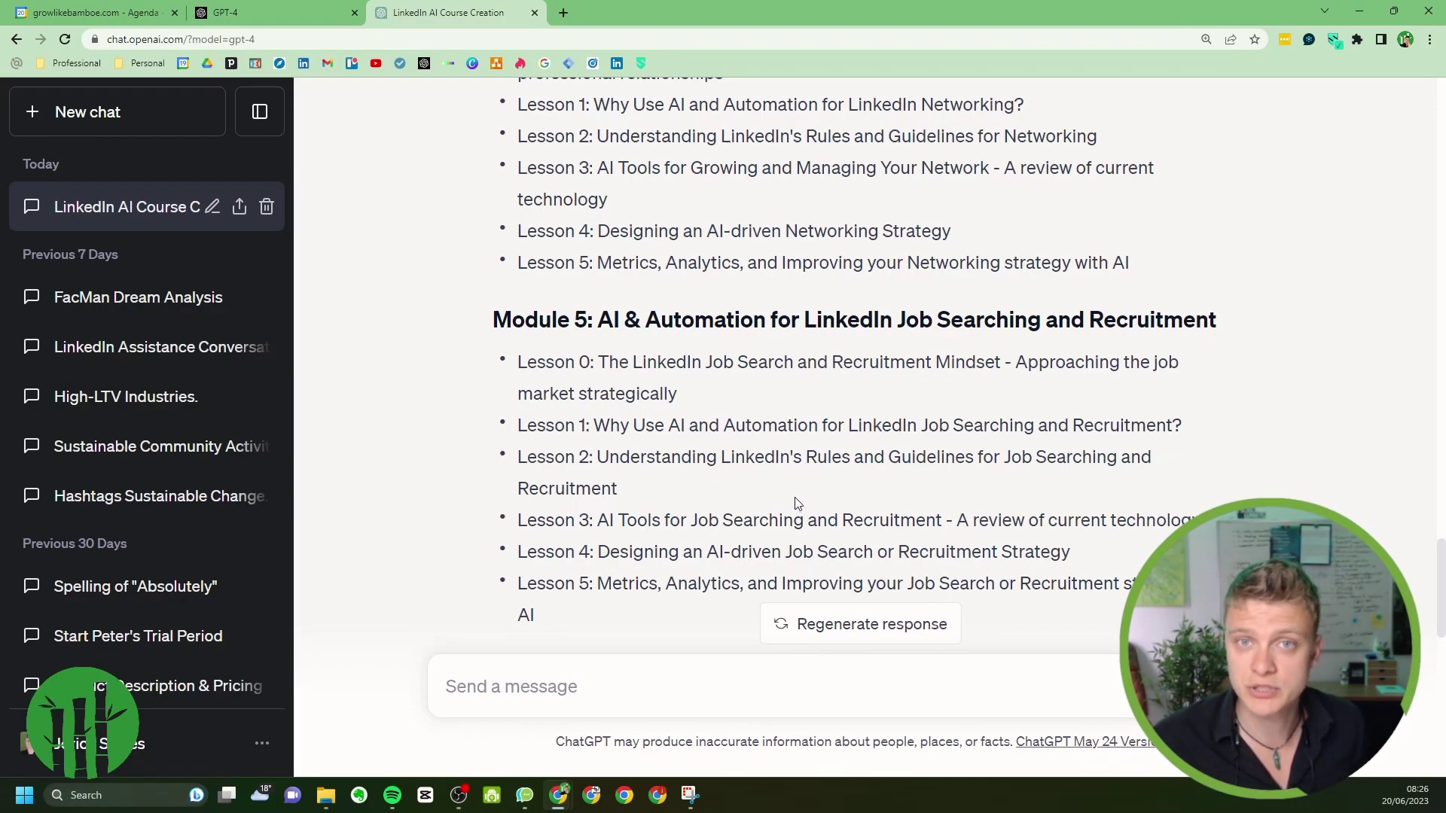
scroll(757, 450, down, 5)
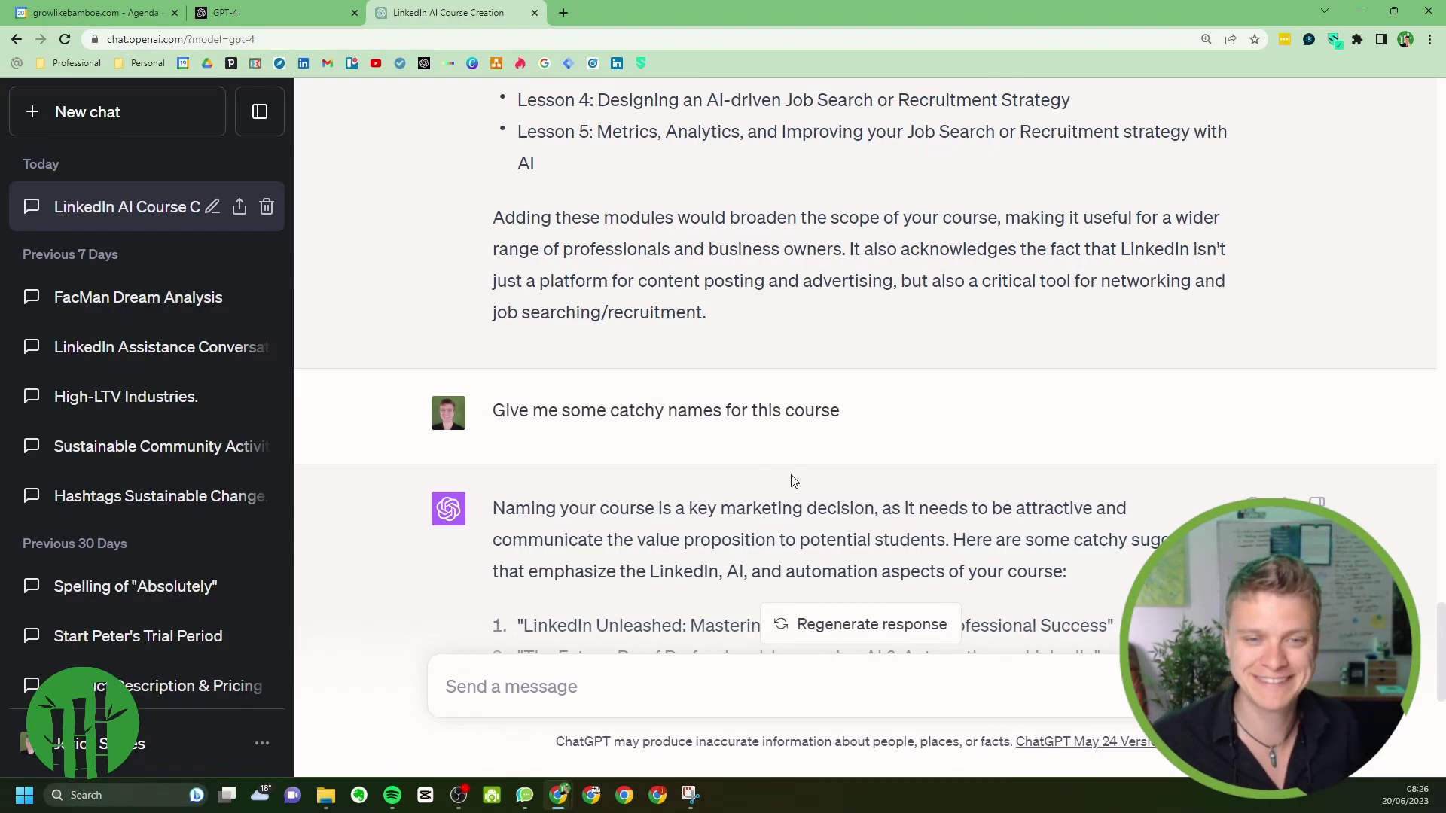
scroll(792, 481, down, 5)
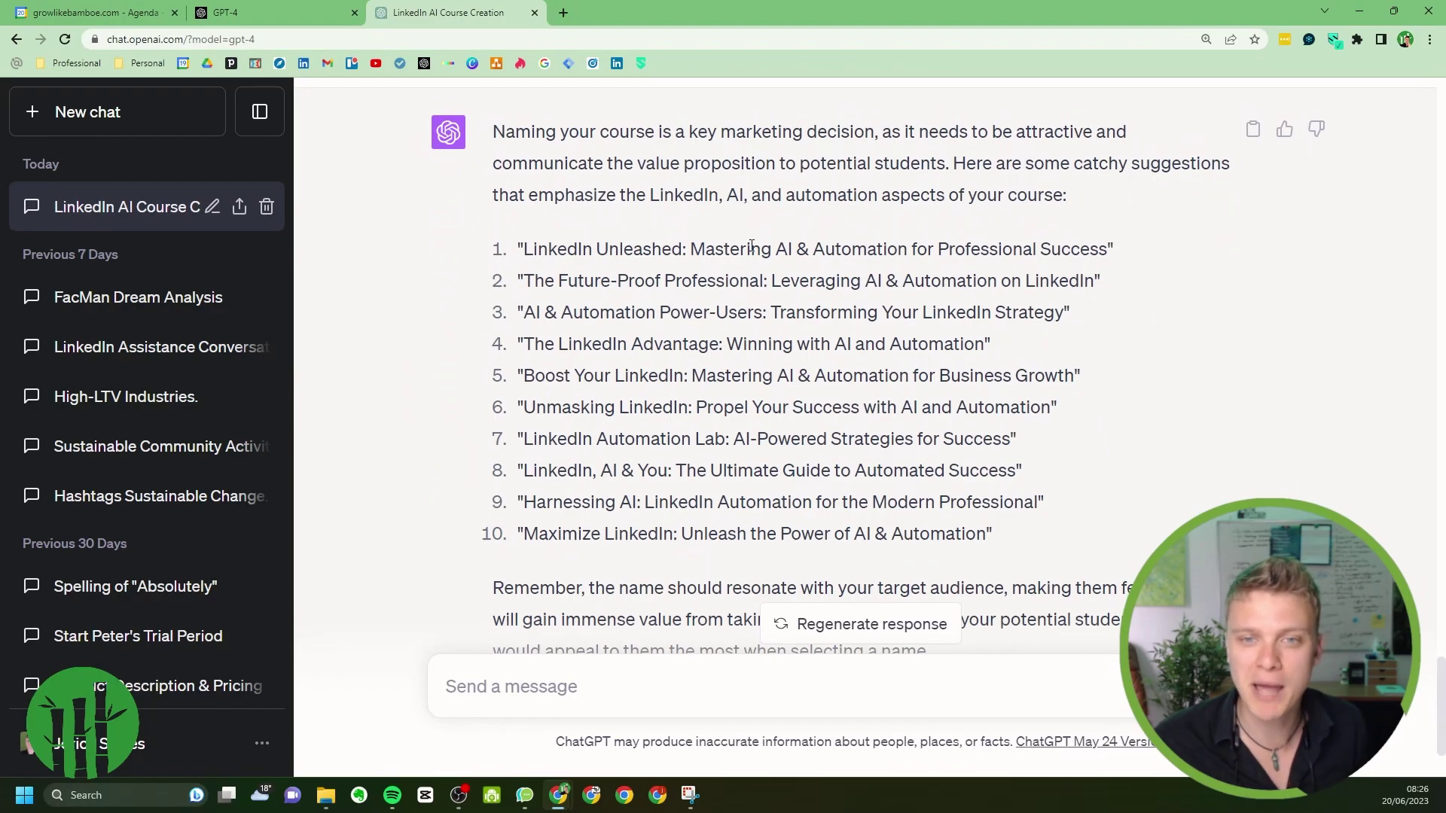
scroll(836, 254, up, 1)
scroll(843, 258, down, 1)
scroll(848, 259, up, 1)
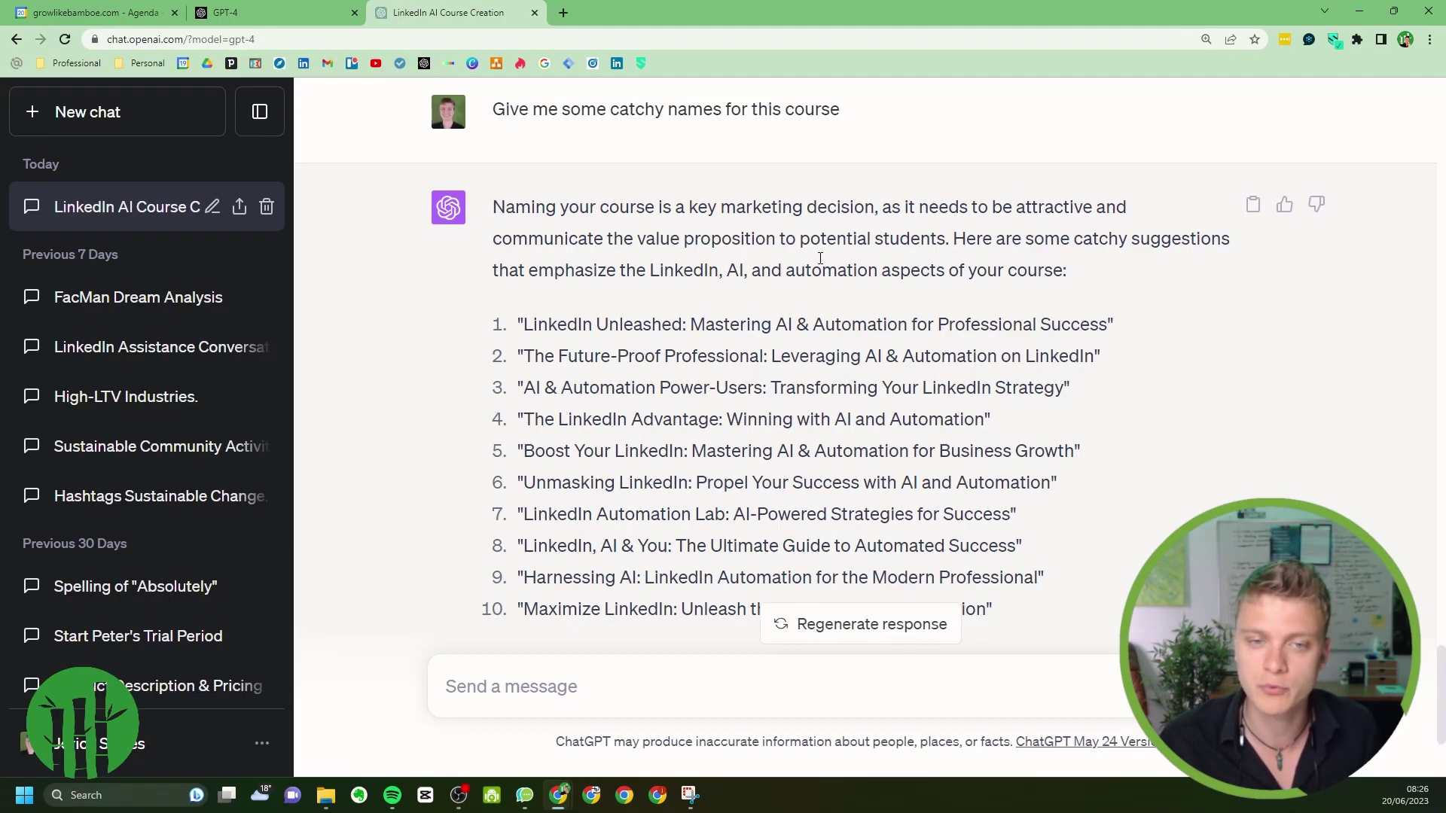
scroll(820, 259, down, 1)
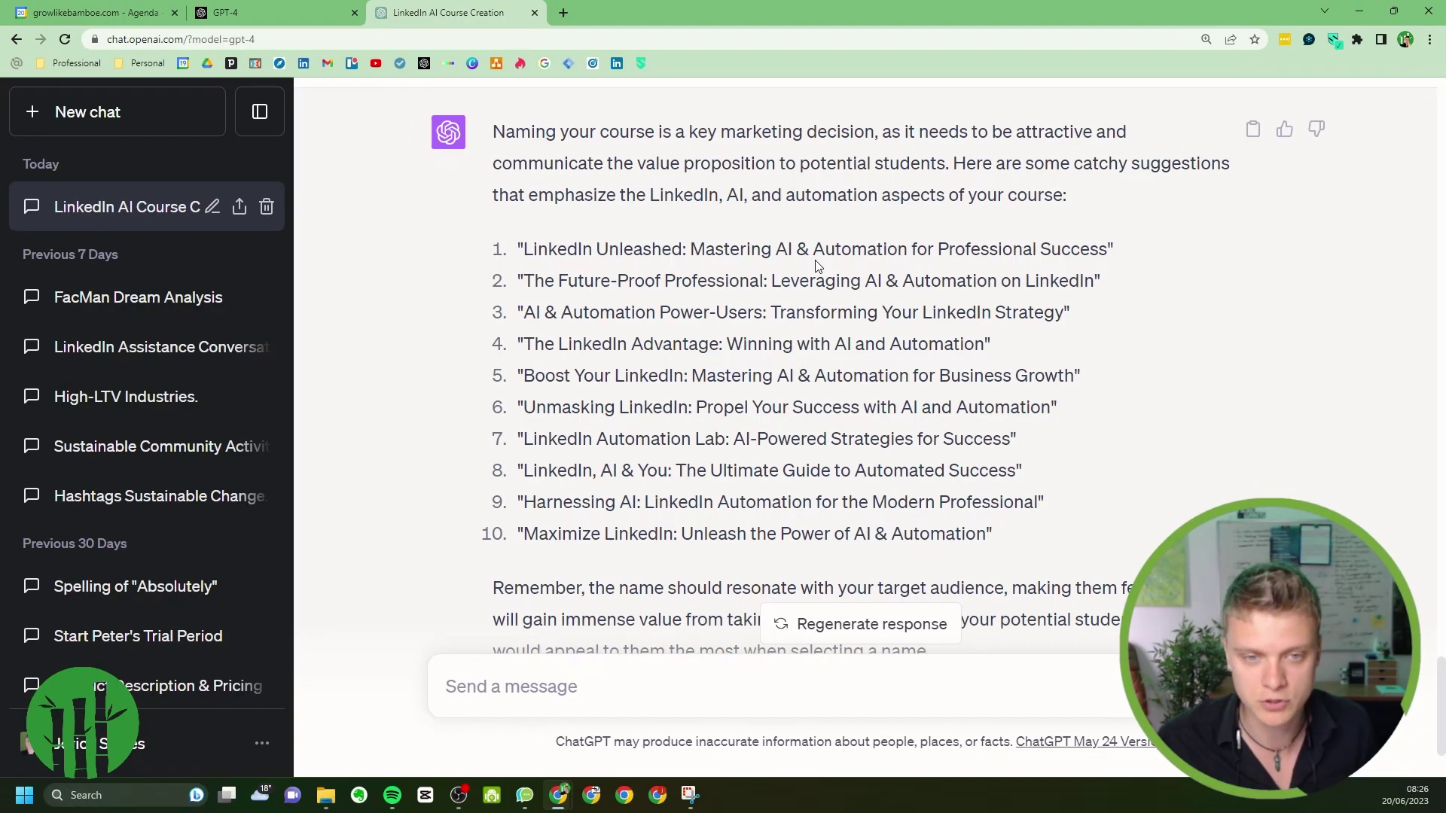
Highlight the tenth course name, "Maximize LinkedIn: Unleash the Power of AI & Automation".
scroll(817, 265, down, 1)
drag(524, 458, 984, 458)
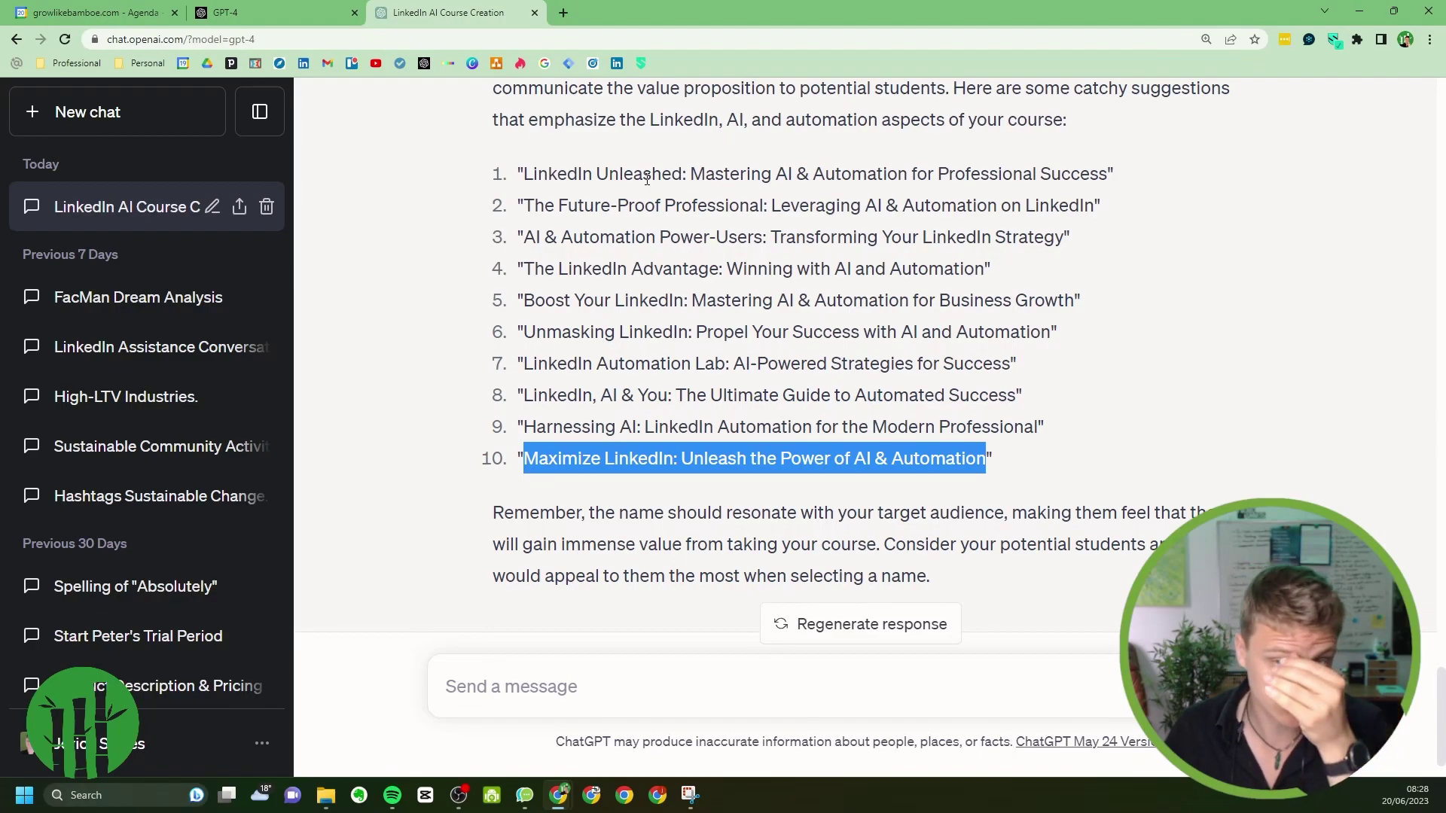
scroll(753, 264, down, 1)
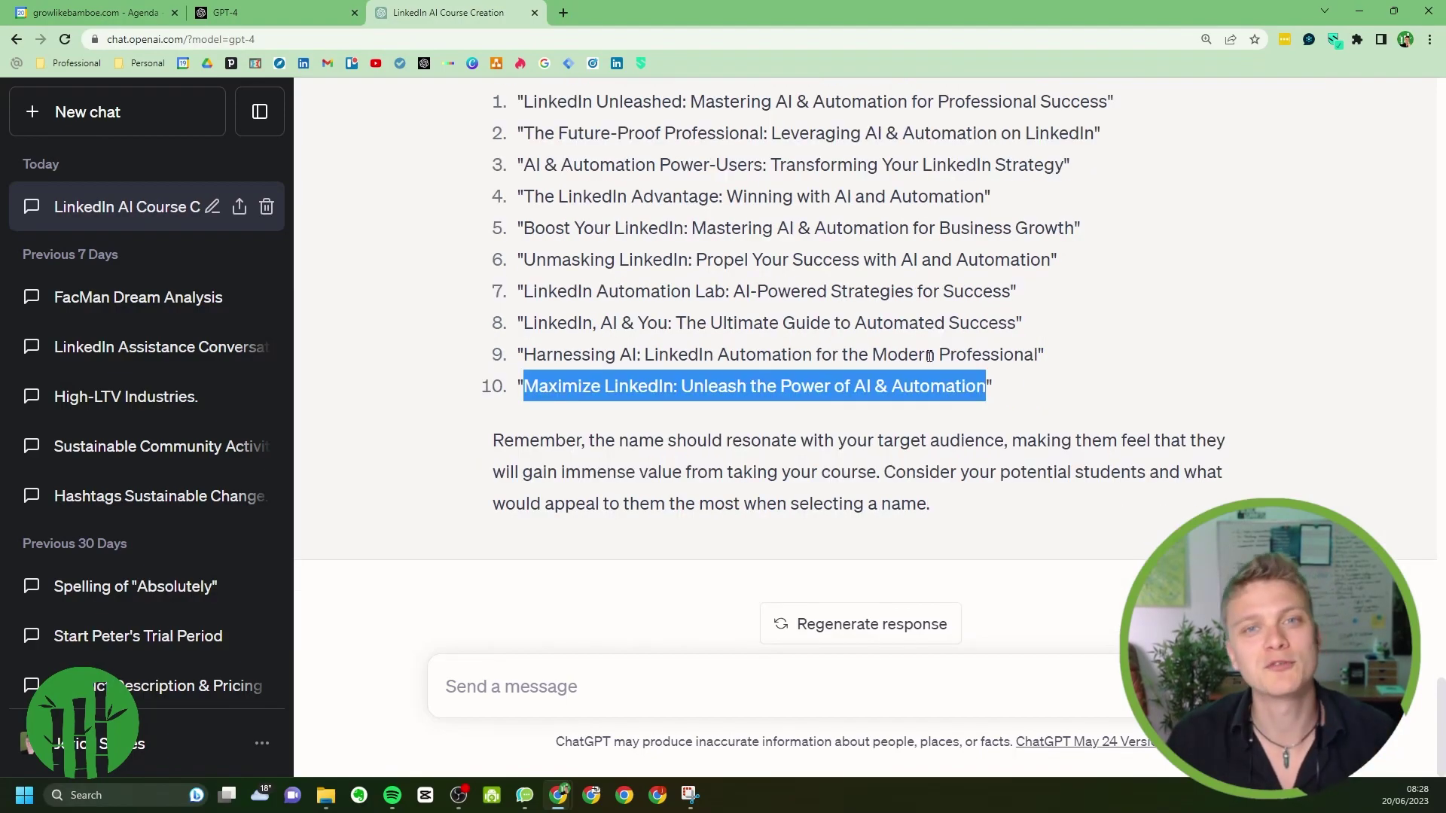